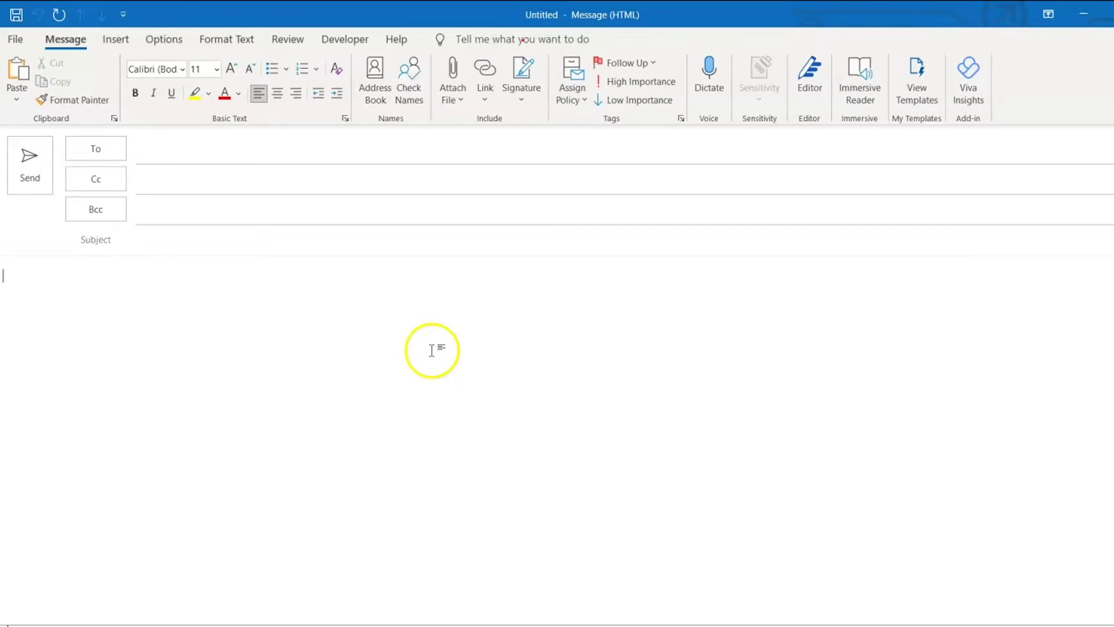
Create a new signature named with the sender's first name.
click(528, 111)
click(525, 92)
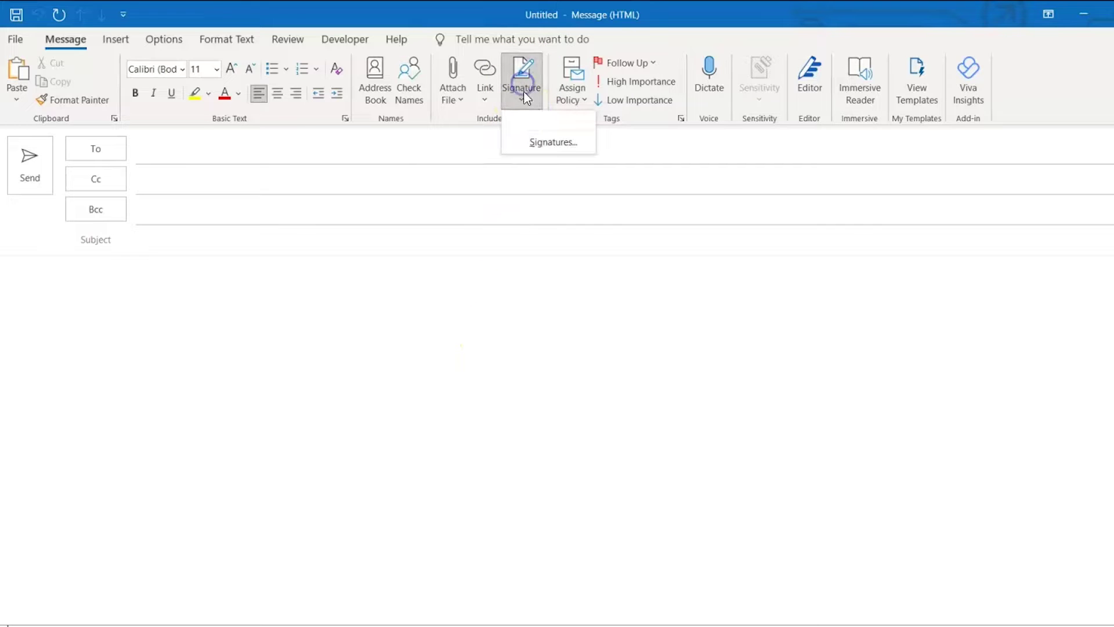
click(539, 145)
click(419, 254)
text(Mark)
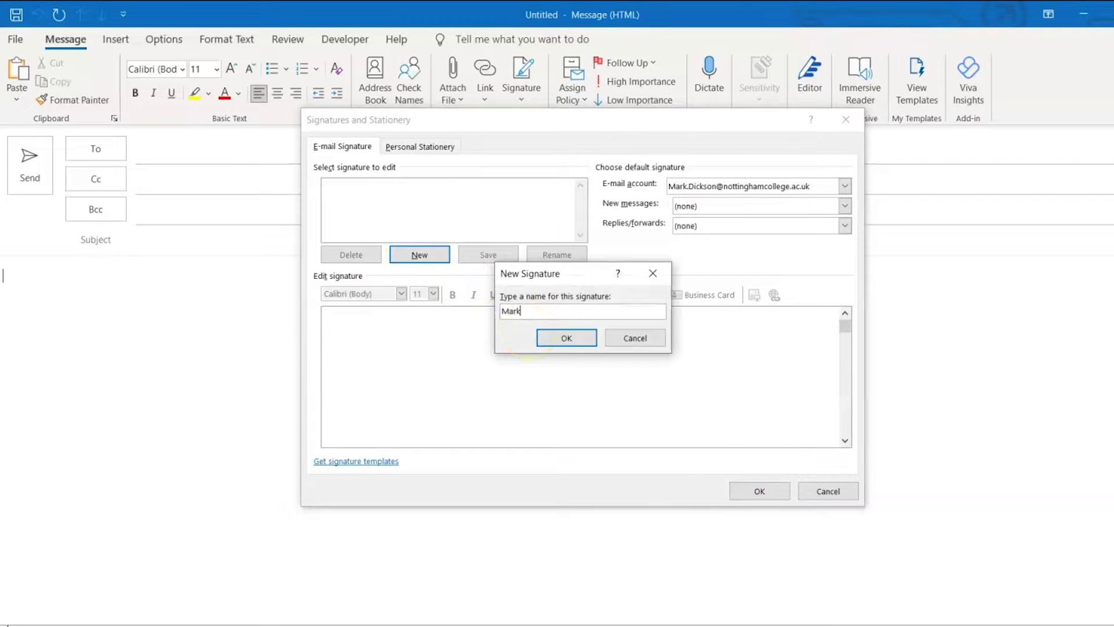
click(567, 339)
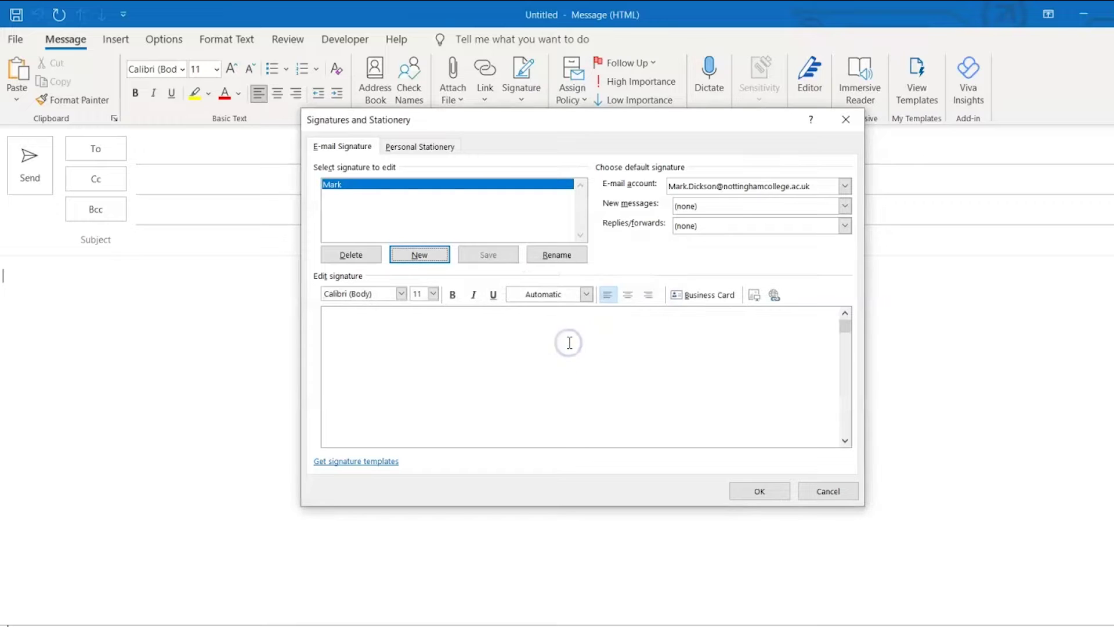
Keep the same e-mail account and make the new signature the default for new messages.
click(843, 186)
click(844, 187)
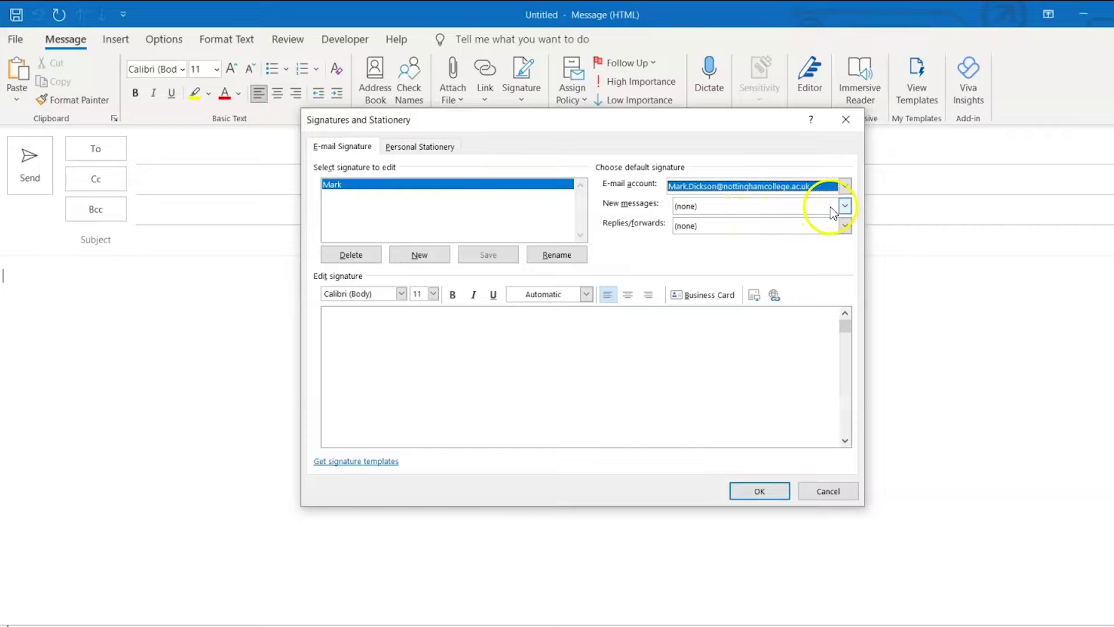
click(833, 209)
click(765, 230)
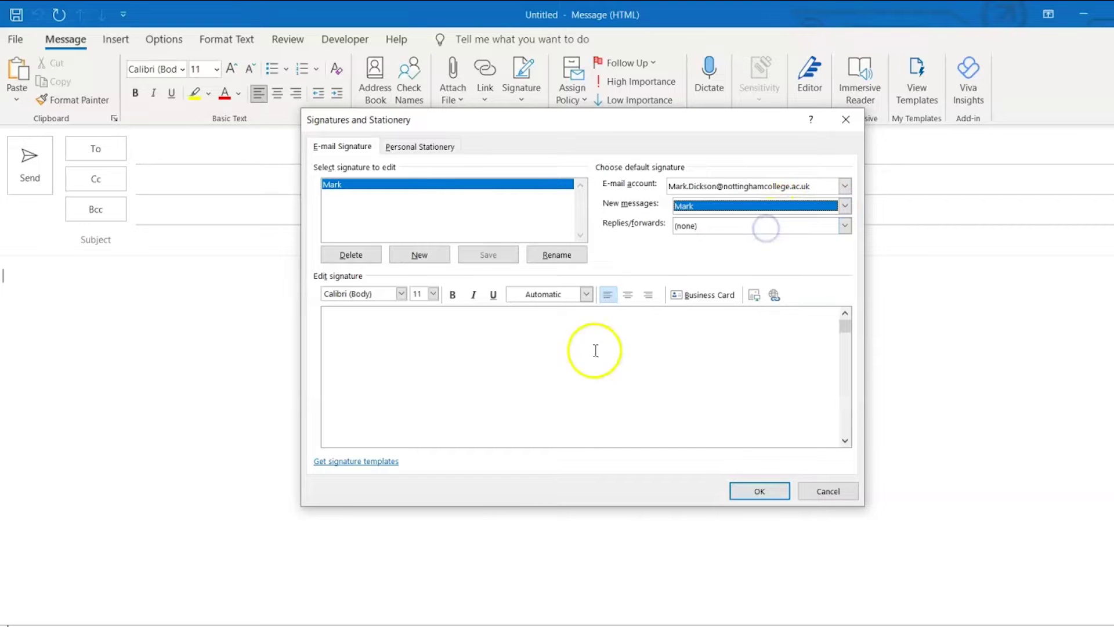
click(433, 354)
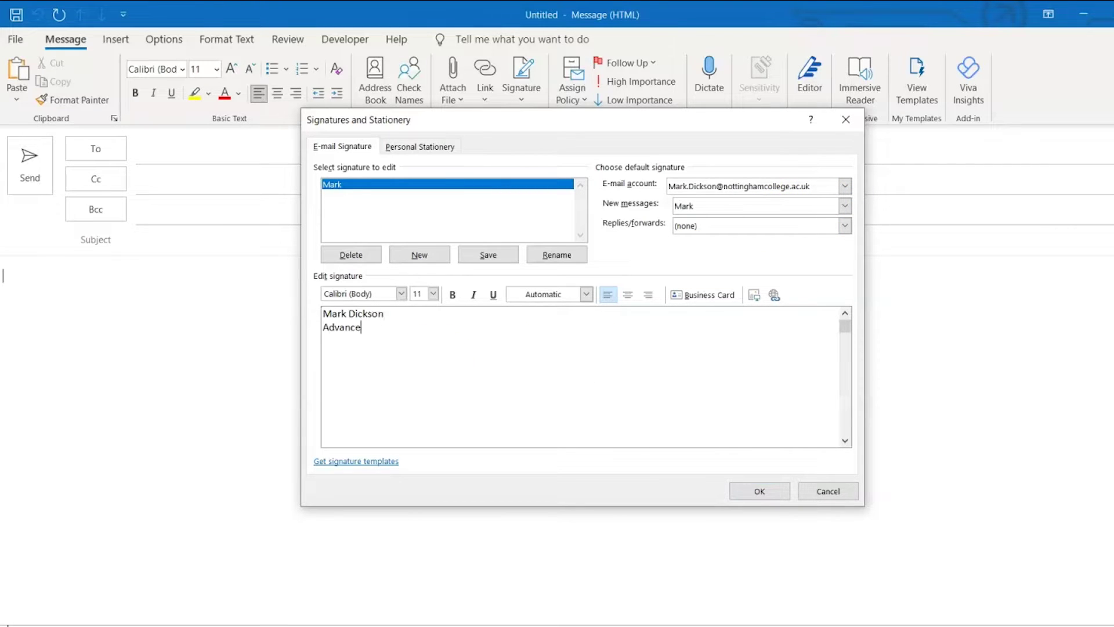
Bold the Advanced Practitioner line, insert the notts logo sig image, and save the signature.
triple_click(456, 326)
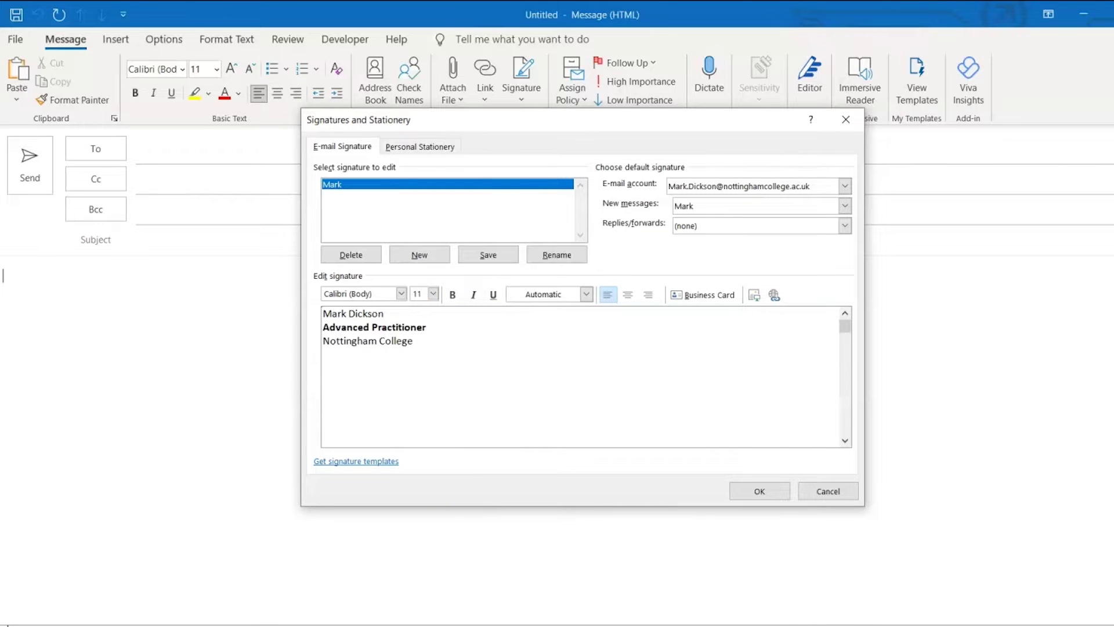
click(756, 297)
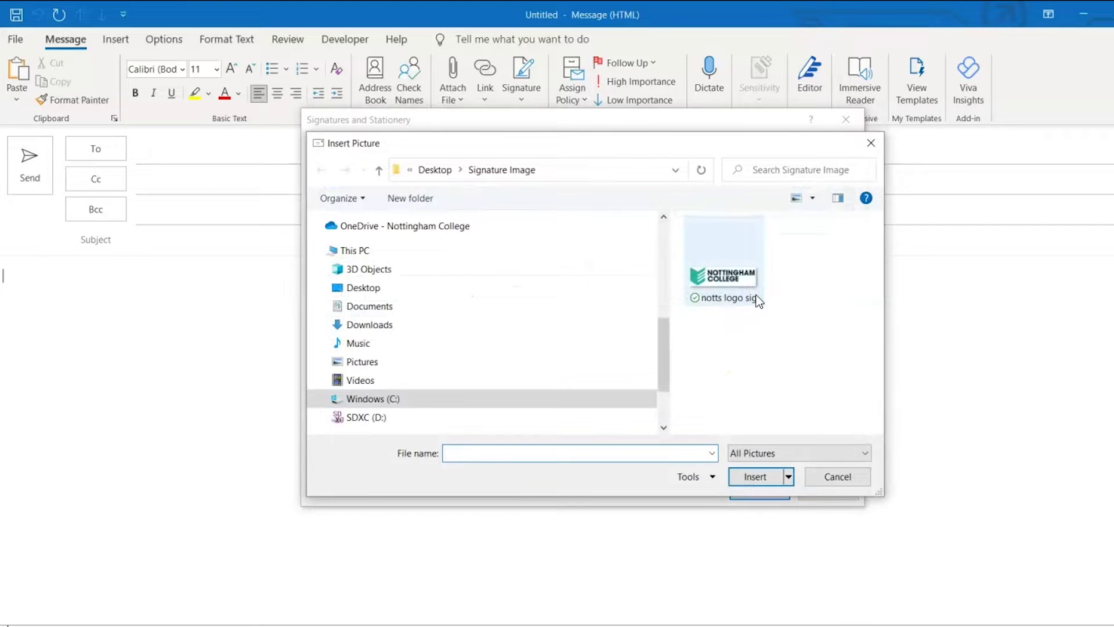
click(747, 280)
click(755, 476)
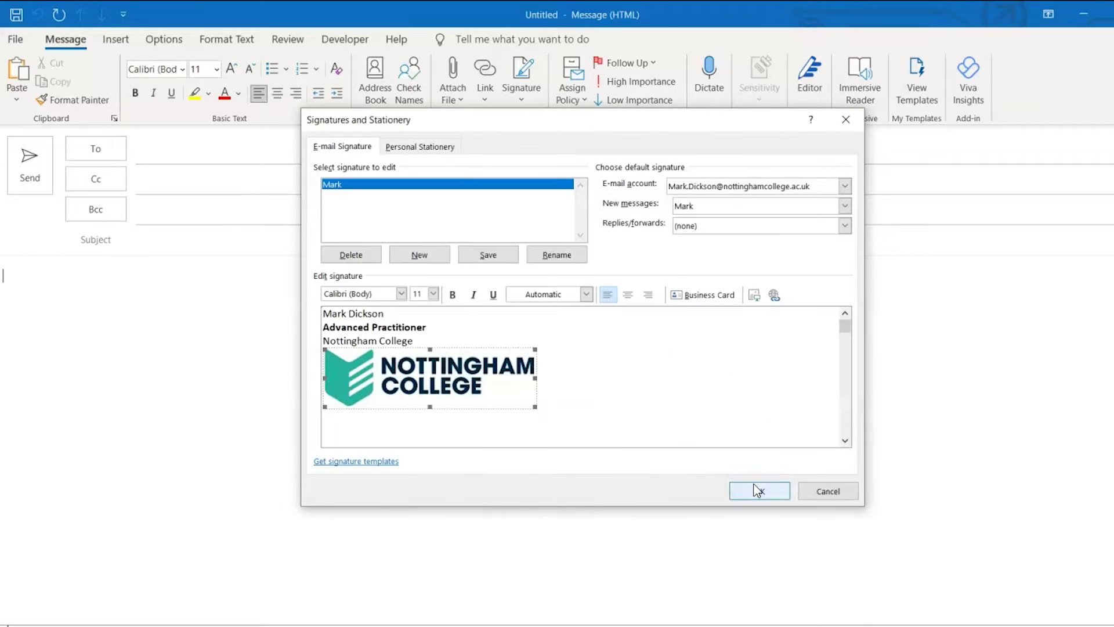
click(765, 487)
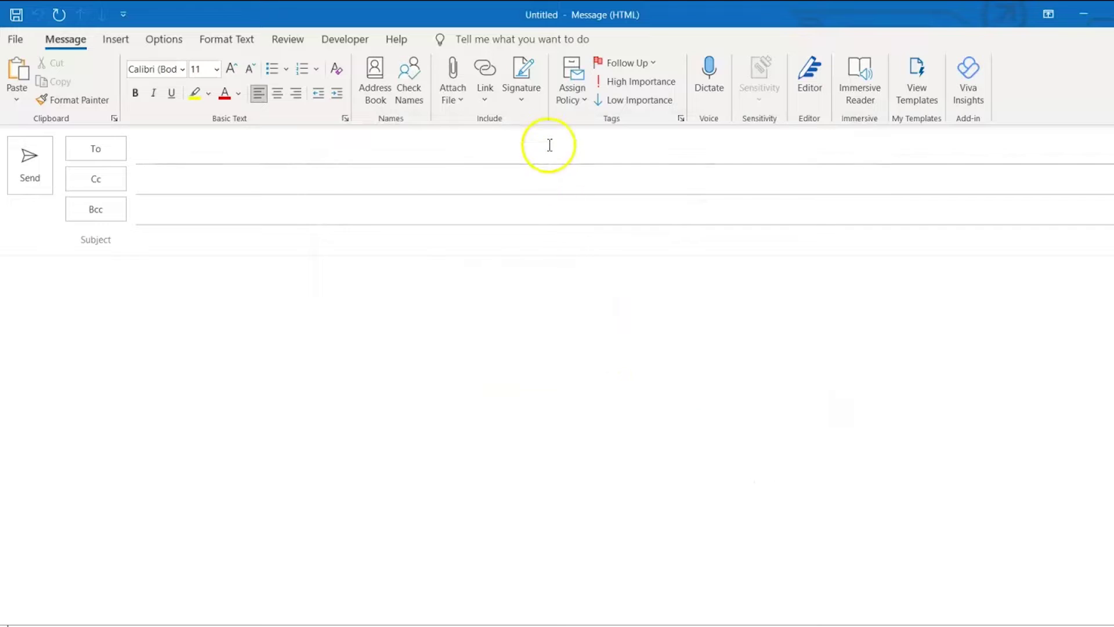
click(534, 98)
click(540, 123)
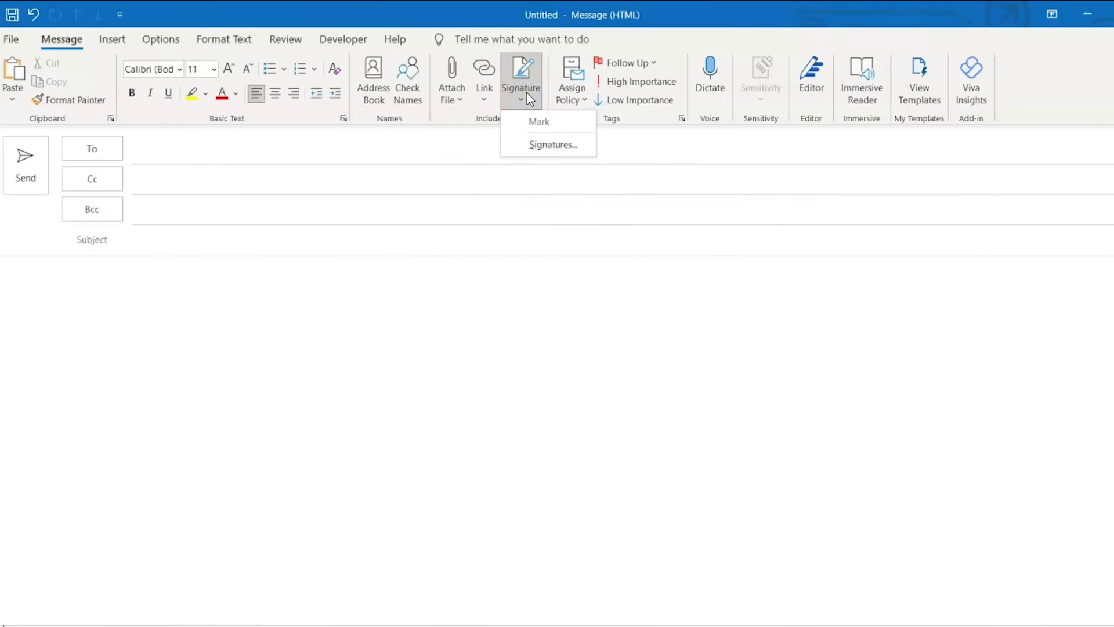
click(543, 145)
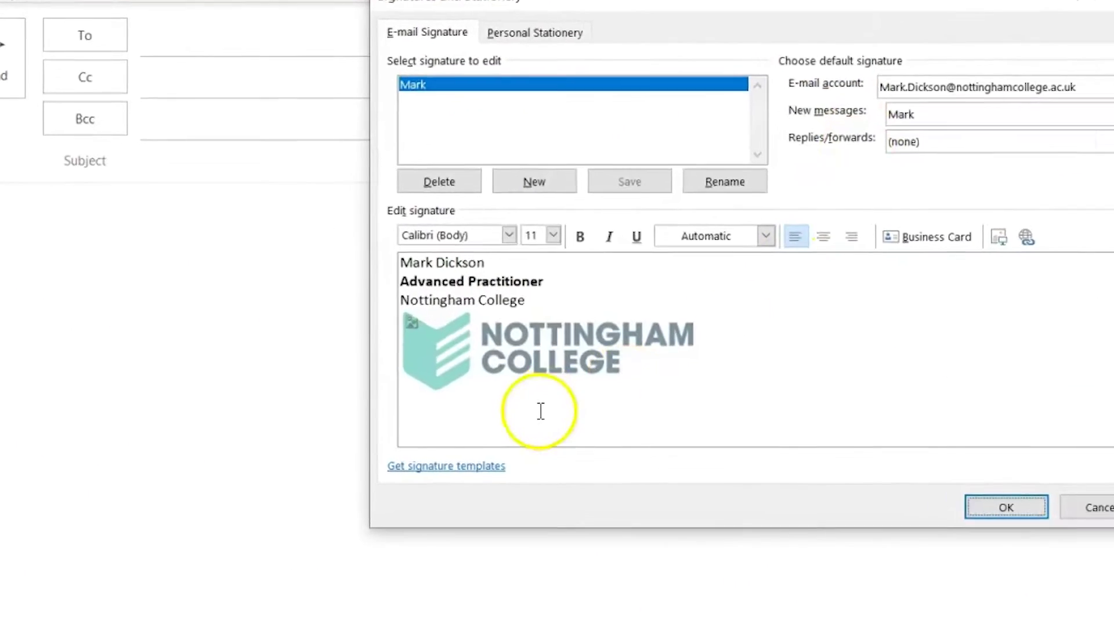
click(374, 461)
scroll(224, 427, down, 5)
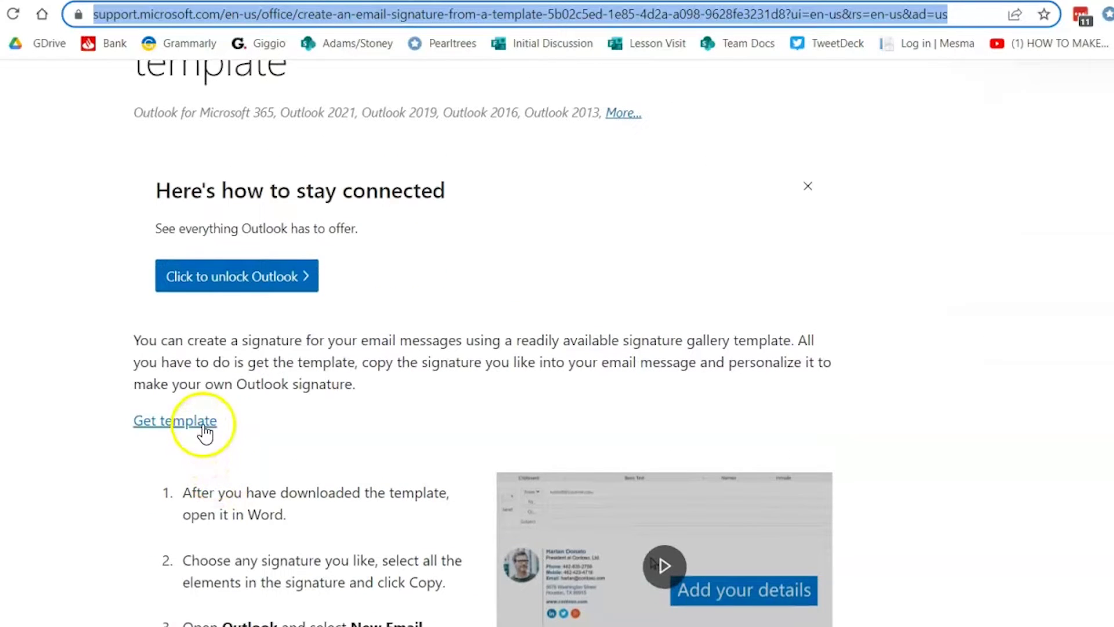
click(205, 432)
scroll(204, 429, down, 1)
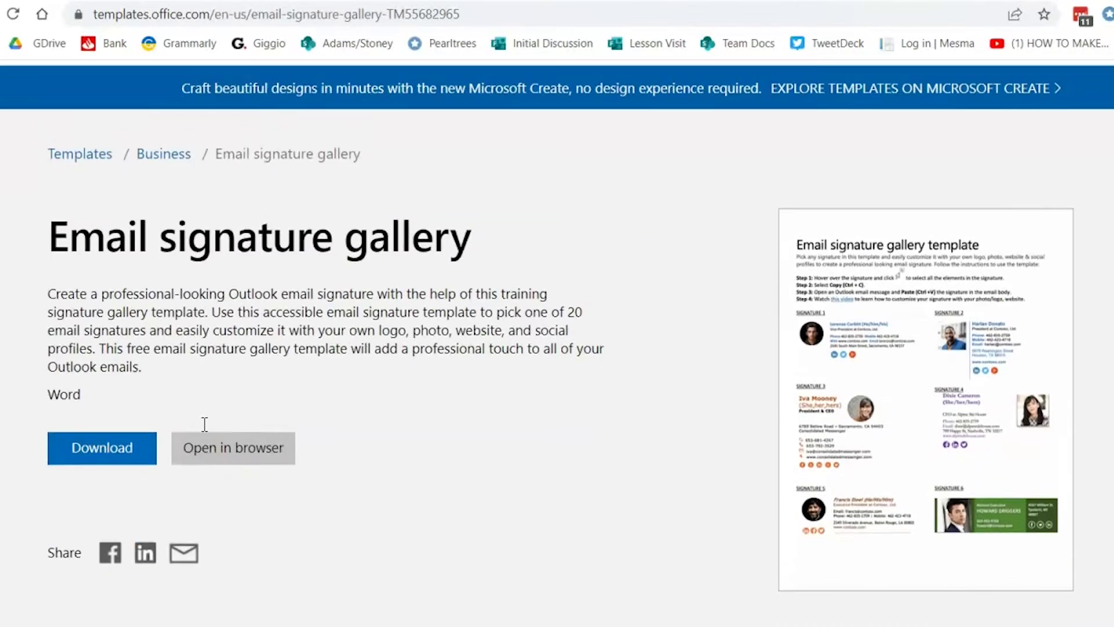
click(134, 433)
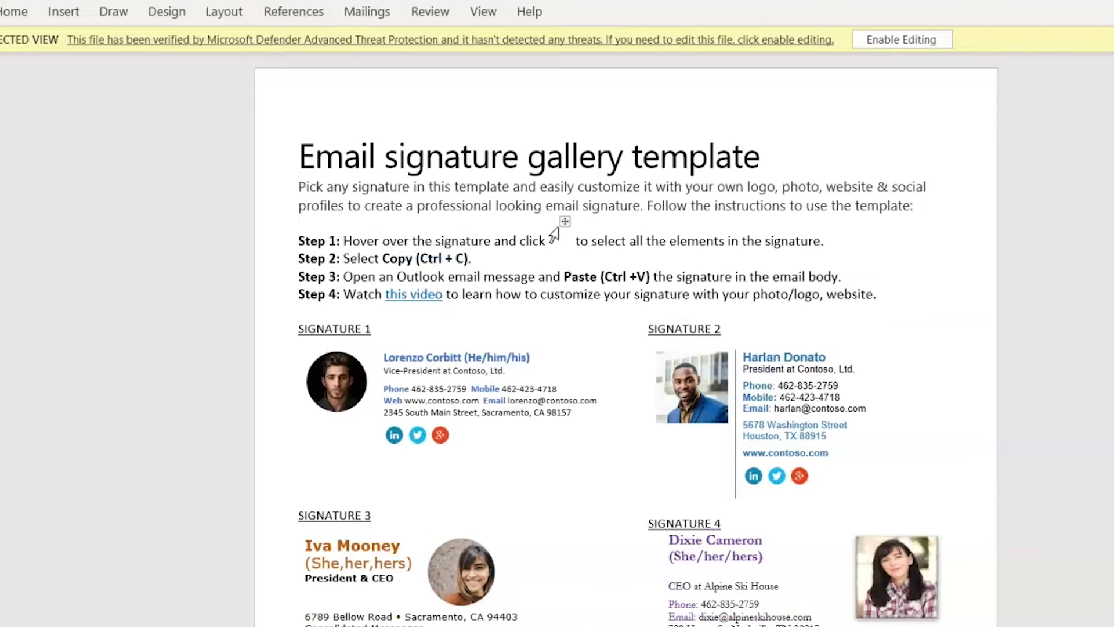
Enable editing on the gallery template and select the entire Signature 1 table.
scroll(96, 406, down, 6)
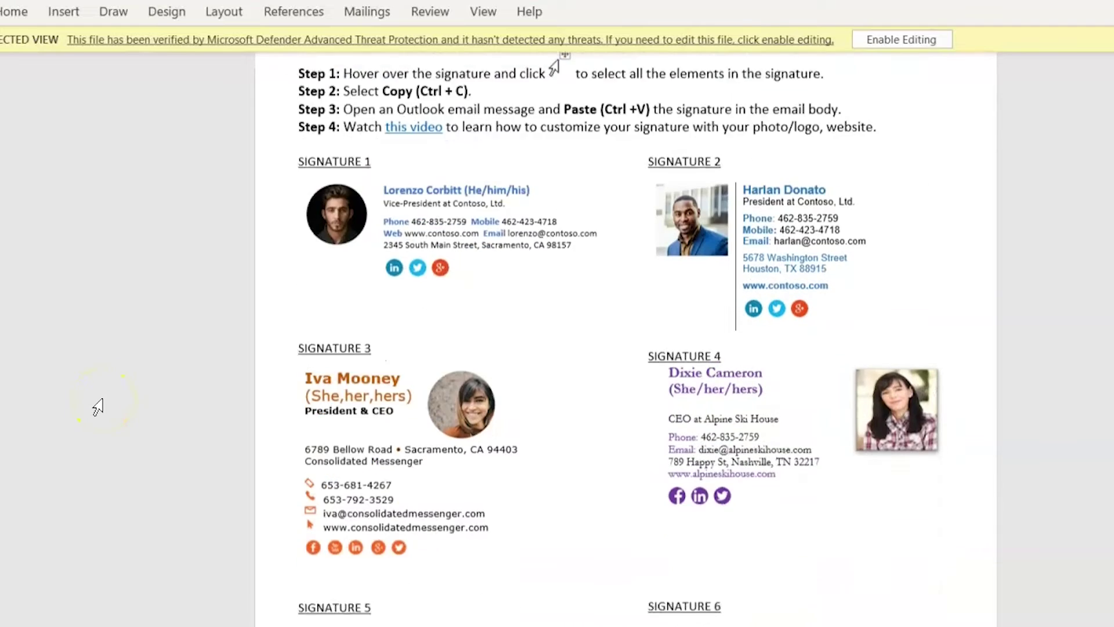
scroll(98, 406, up, 5)
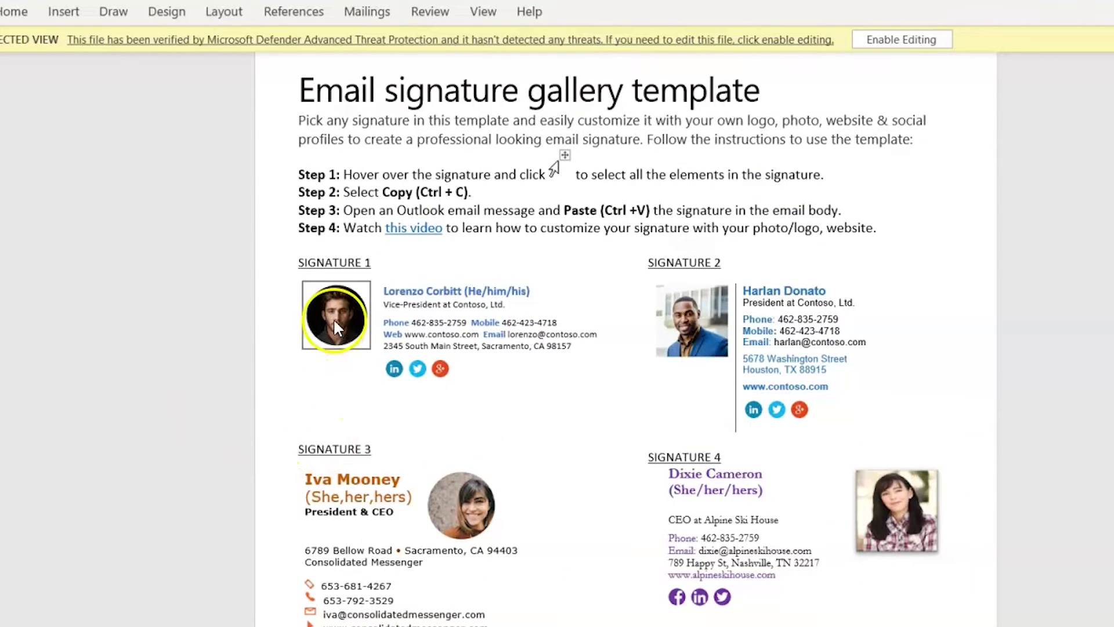
click(934, 41)
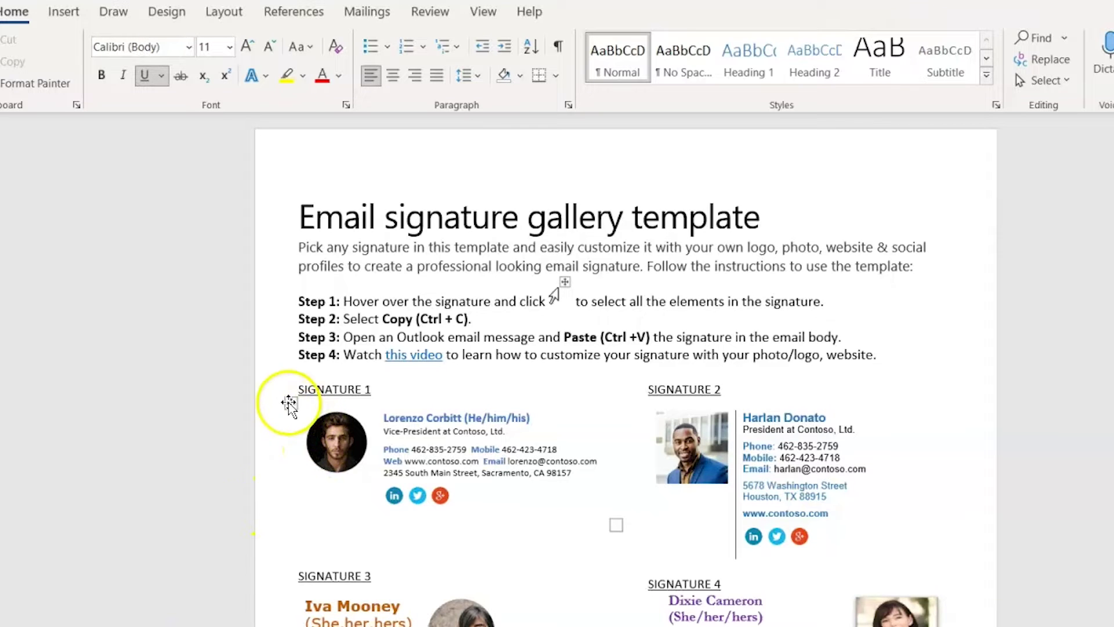
click(289, 401)
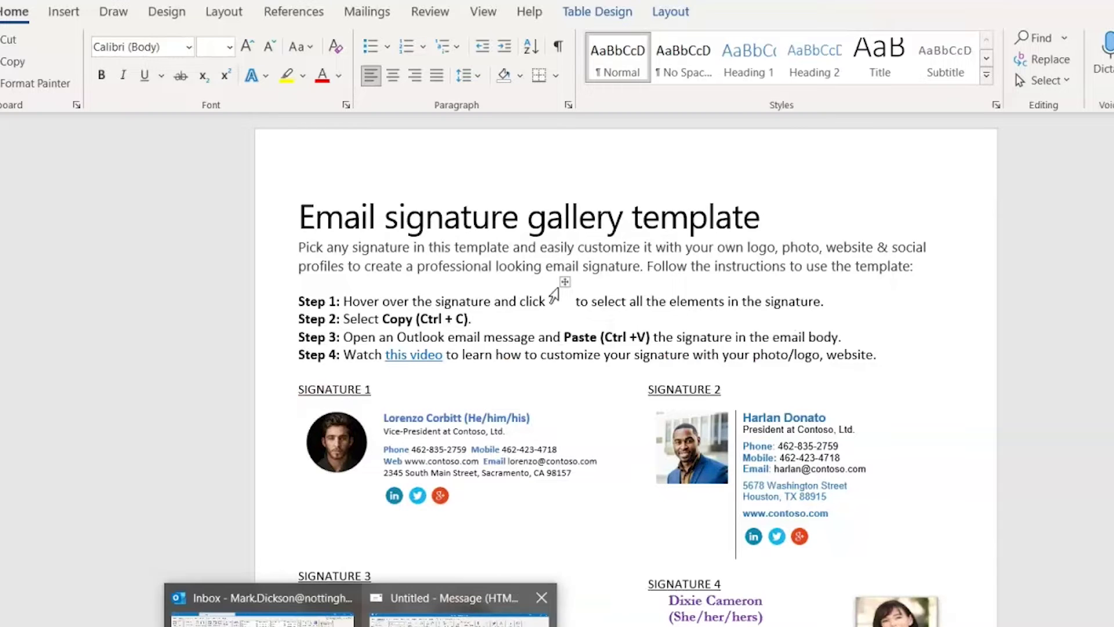
Create a second new signature, named with the sender's first name plus '2'.
click(446, 603)
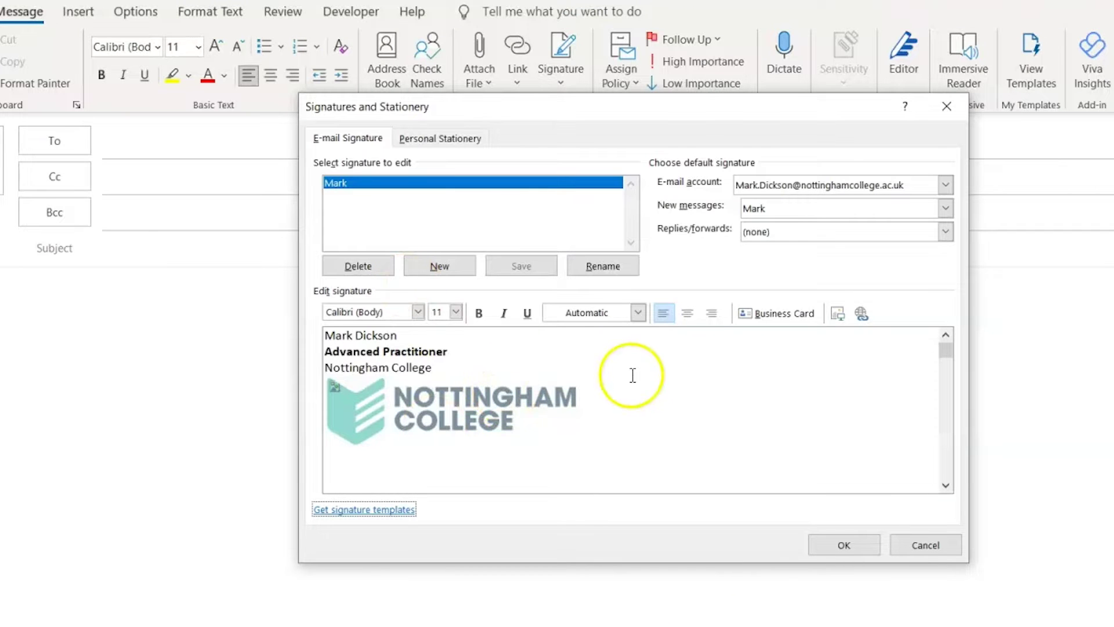
click(423, 266)
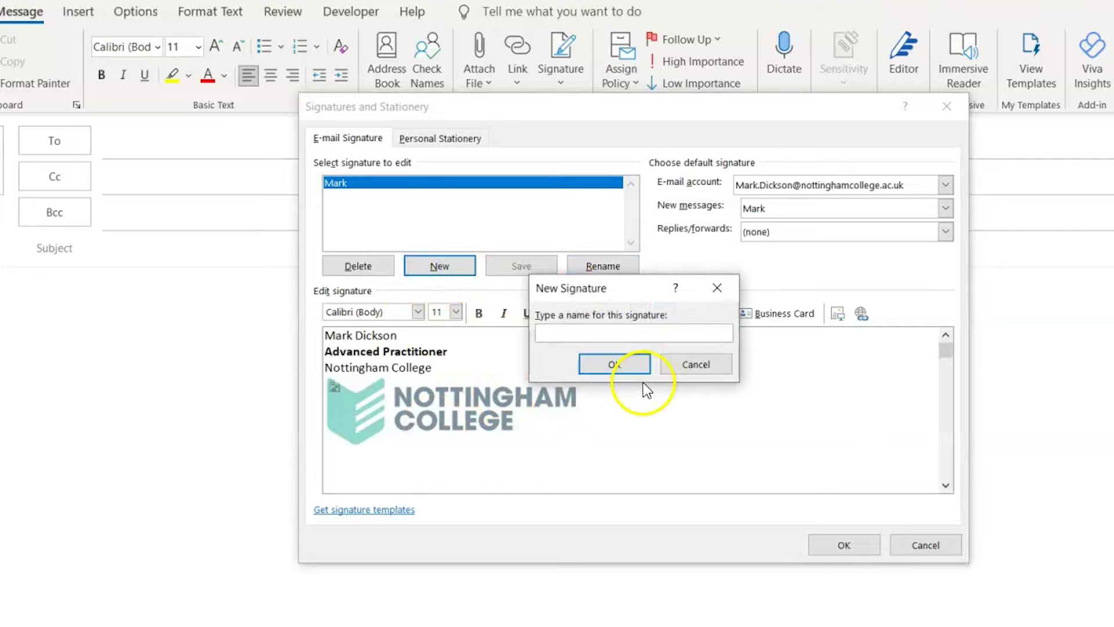
text(Mark 2)
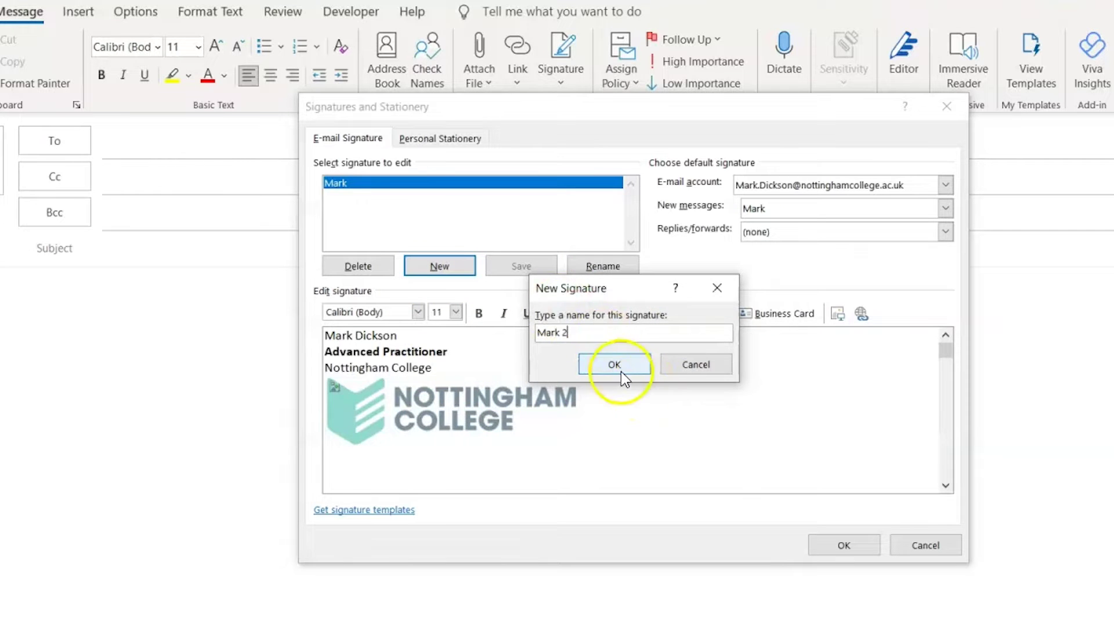
click(618, 366)
Paste the Signature 1 gallery design into the new signature and edit its contact details.
click(465, 399)
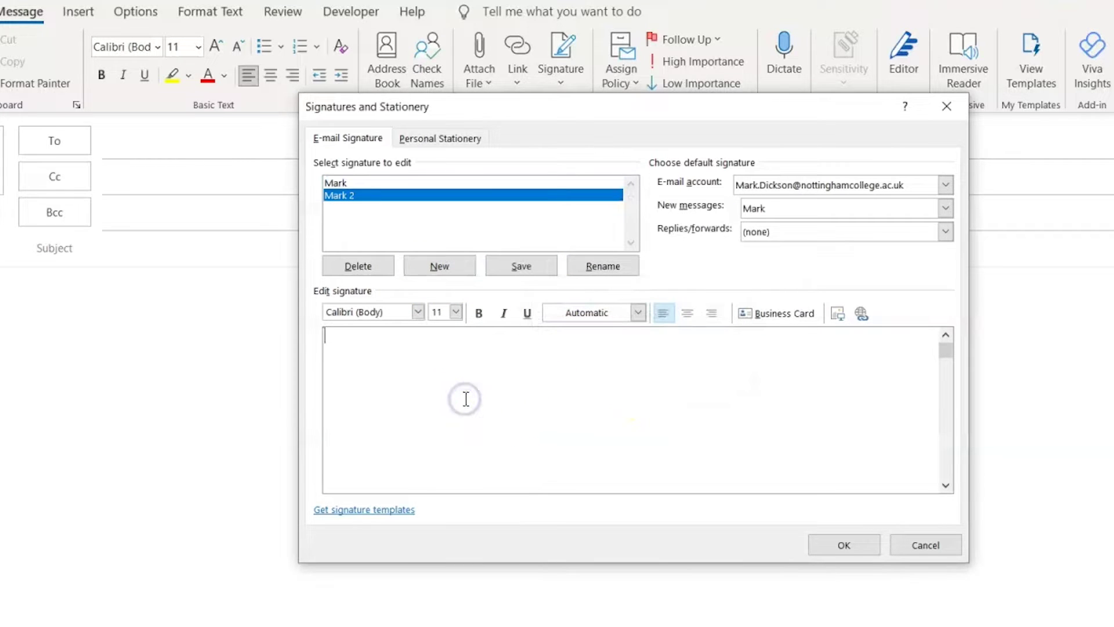
key(ctrl+v)
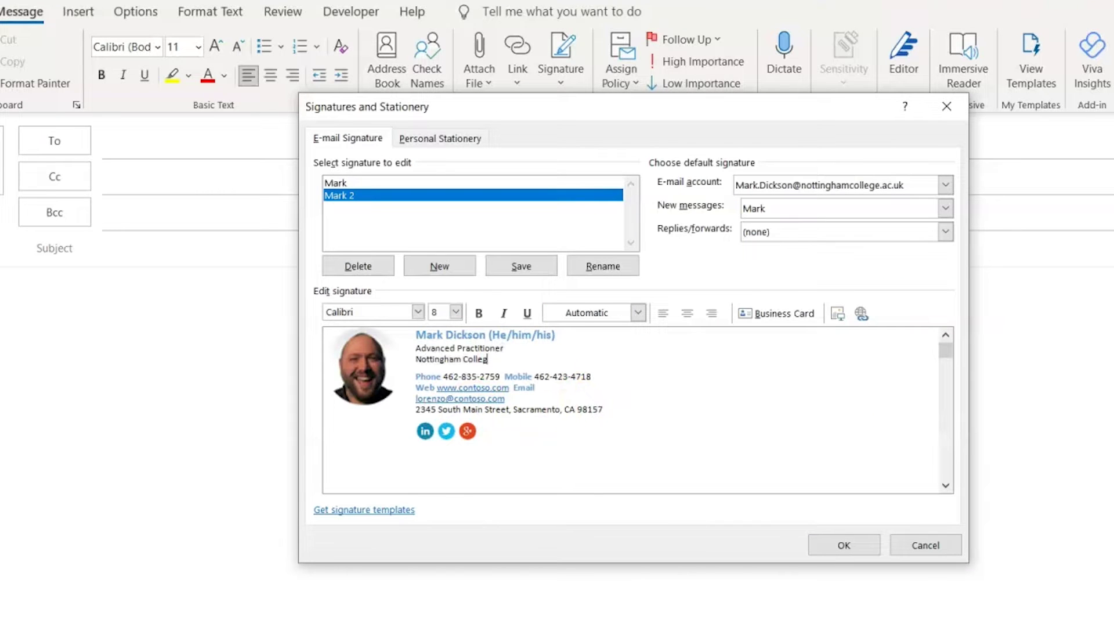
drag(591, 376, 552, 377)
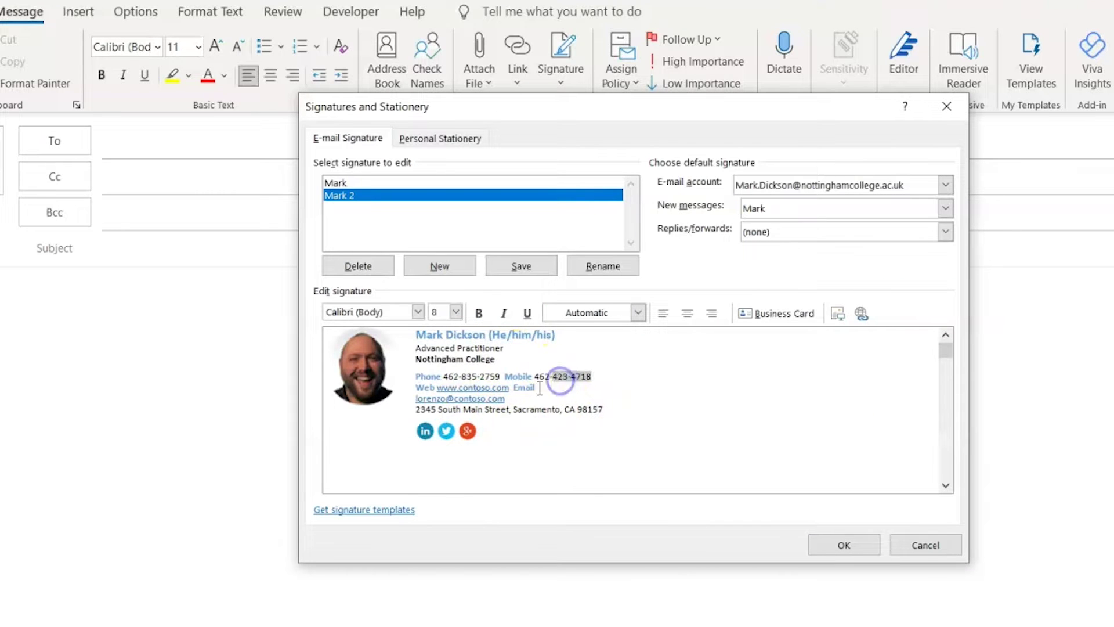
click(582, 436)
Choose the second, gallery-based signature from the Signature list to insert it into the email.
click(843, 544)
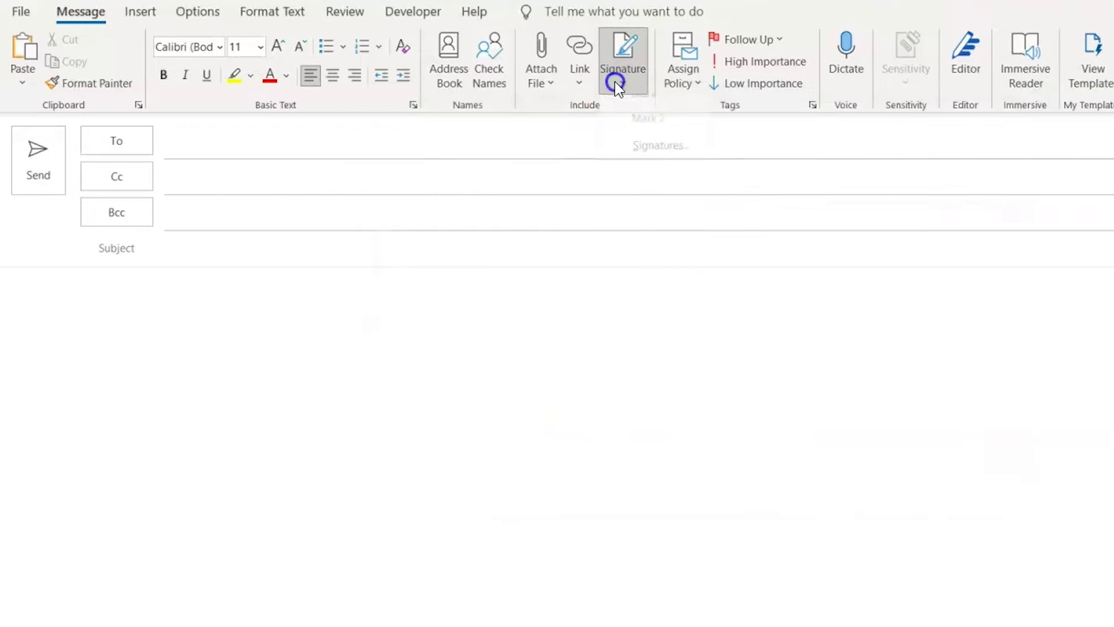
click(552, 81)
click(565, 132)
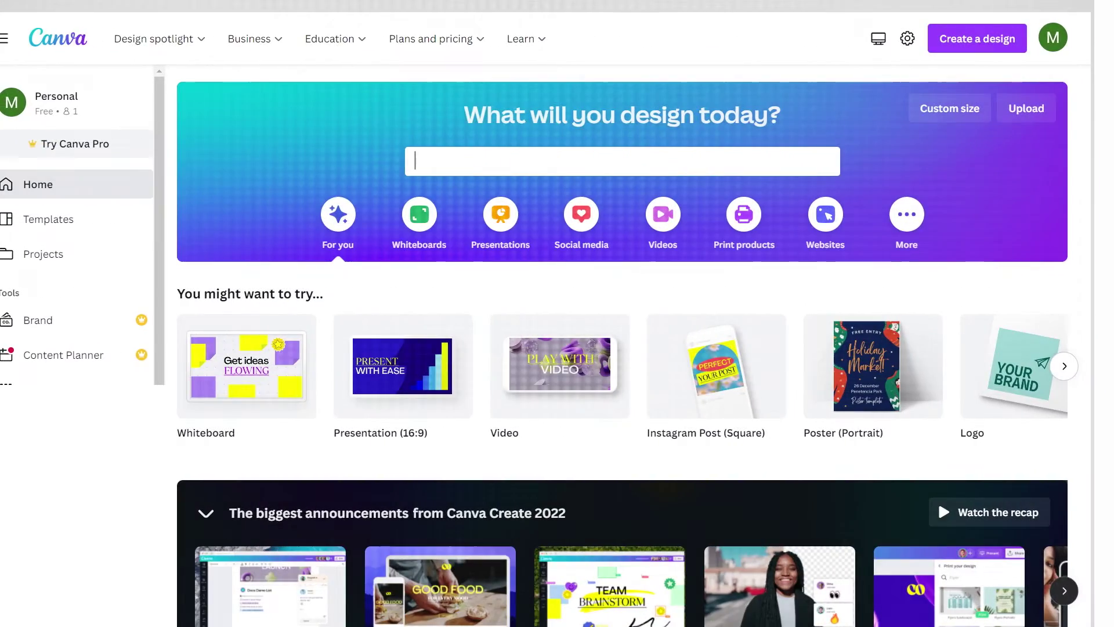
Search Canva for 'Email Signature' templates.
text(Email Signature)
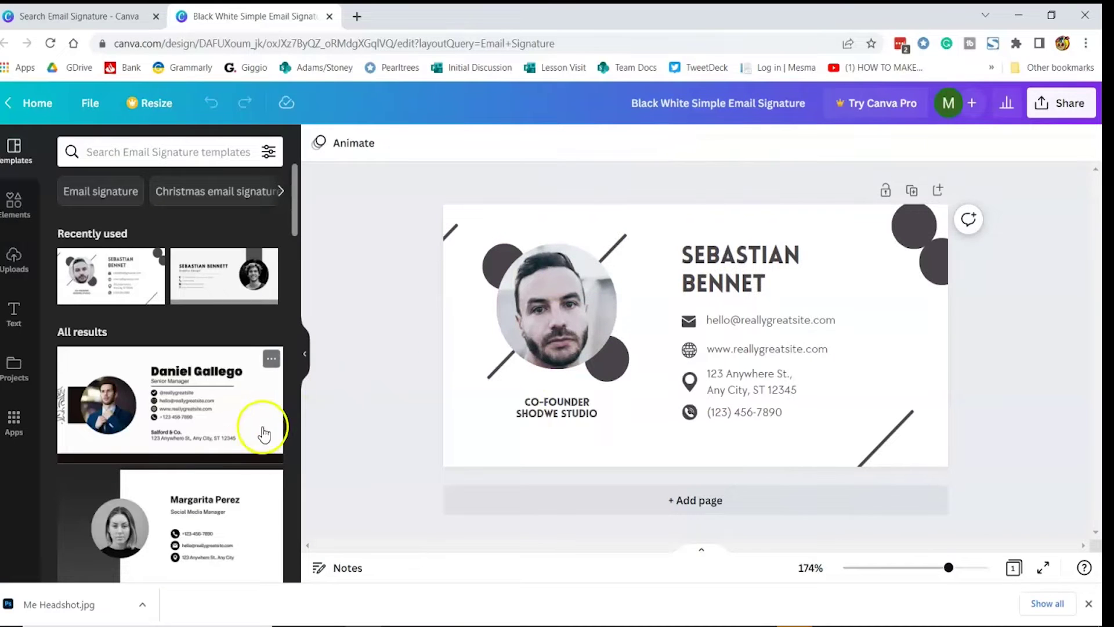
Upload the Me Headshot image and drop it into the template's circular photo frame.
click(14, 264)
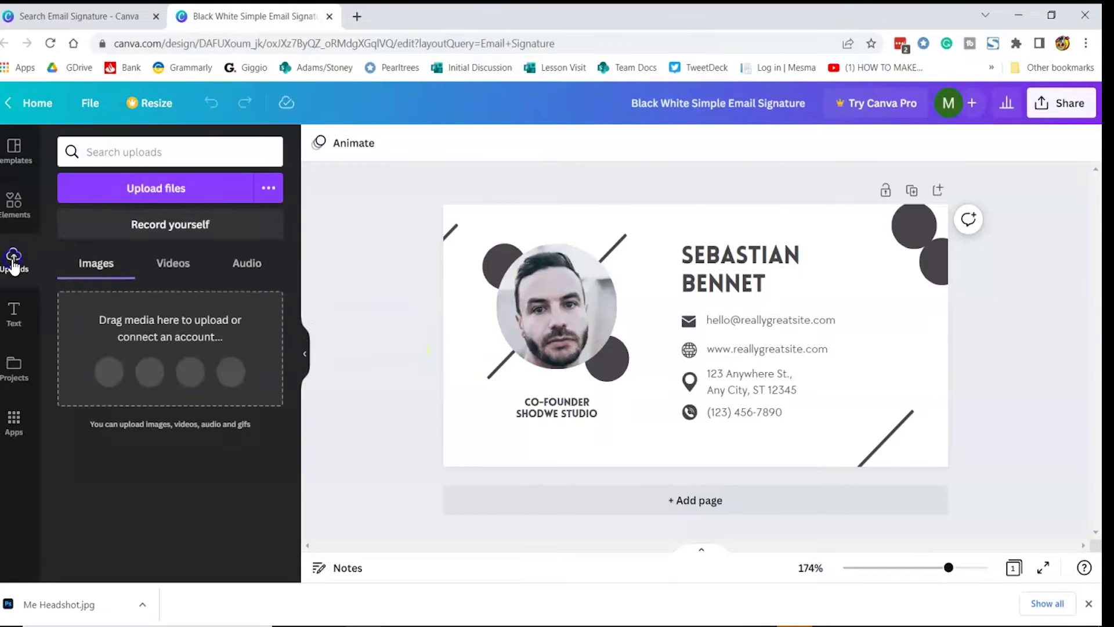
click(137, 186)
click(373, 167)
click(852, 579)
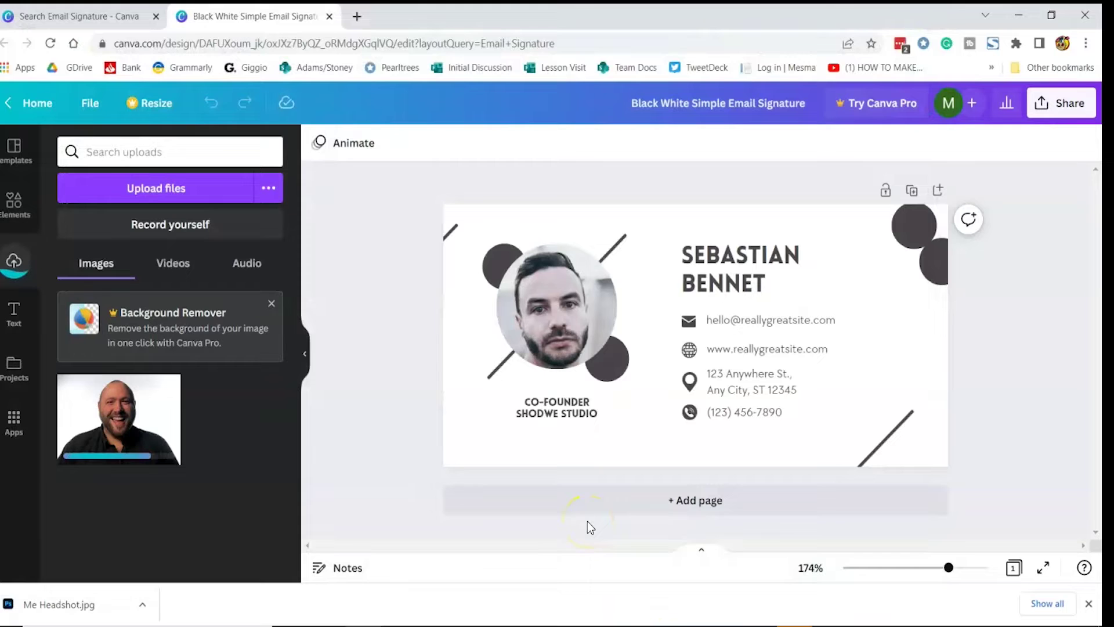
click(148, 432)
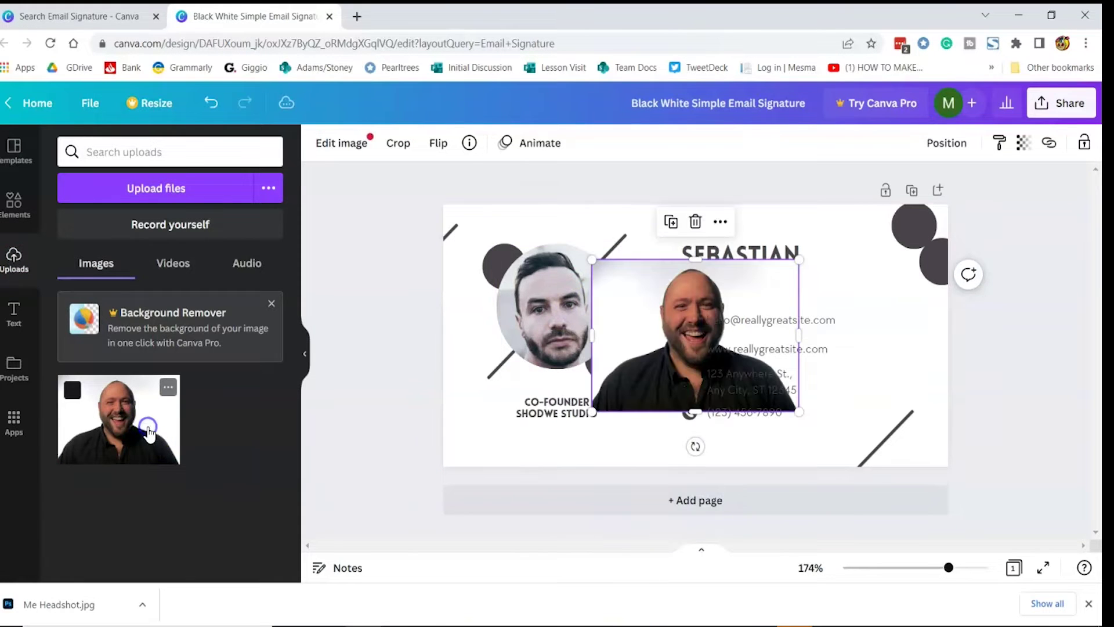
drag(712, 305, 602, 292)
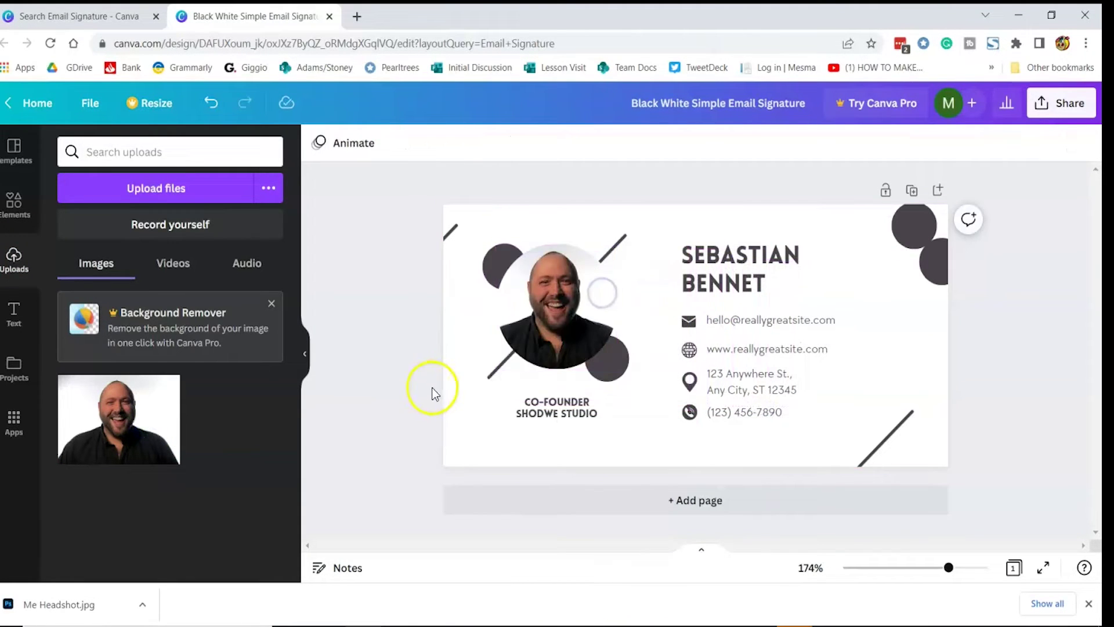
double_click(544, 400)
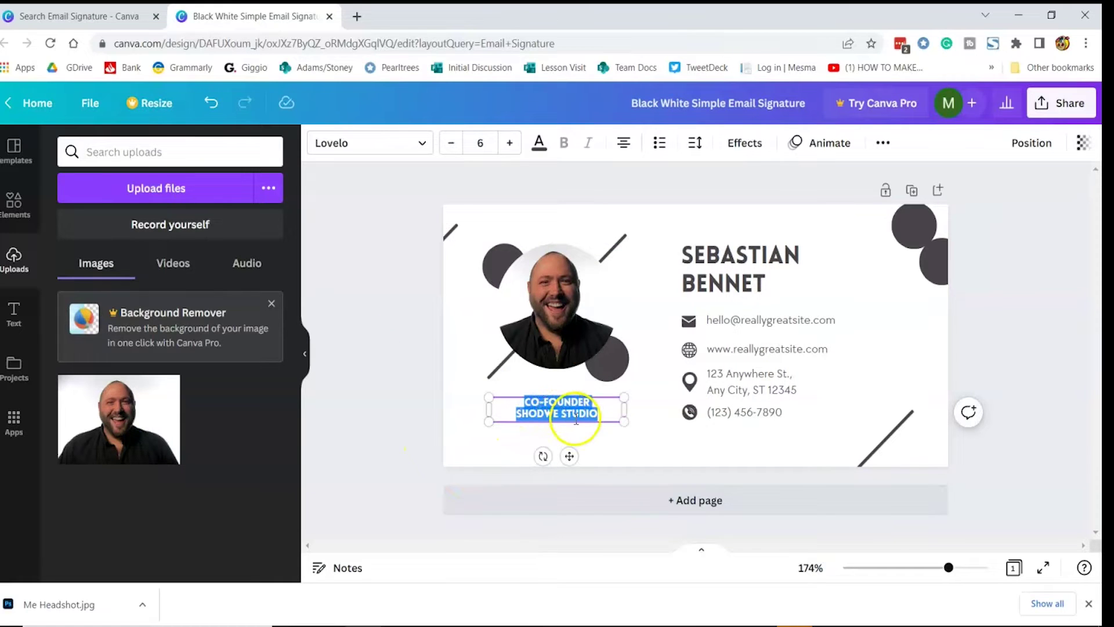
Change the caption to ADVANCED PRACTITIONER and recolour the first dark circle mint green.
text(ADVANCED PRACTITIONER)
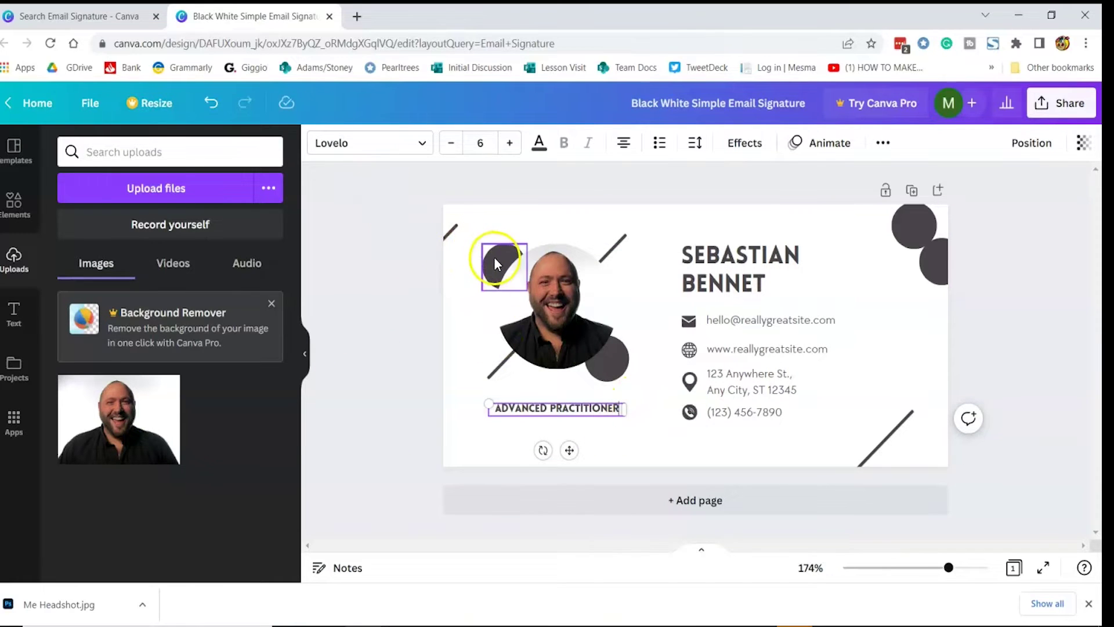
click(494, 264)
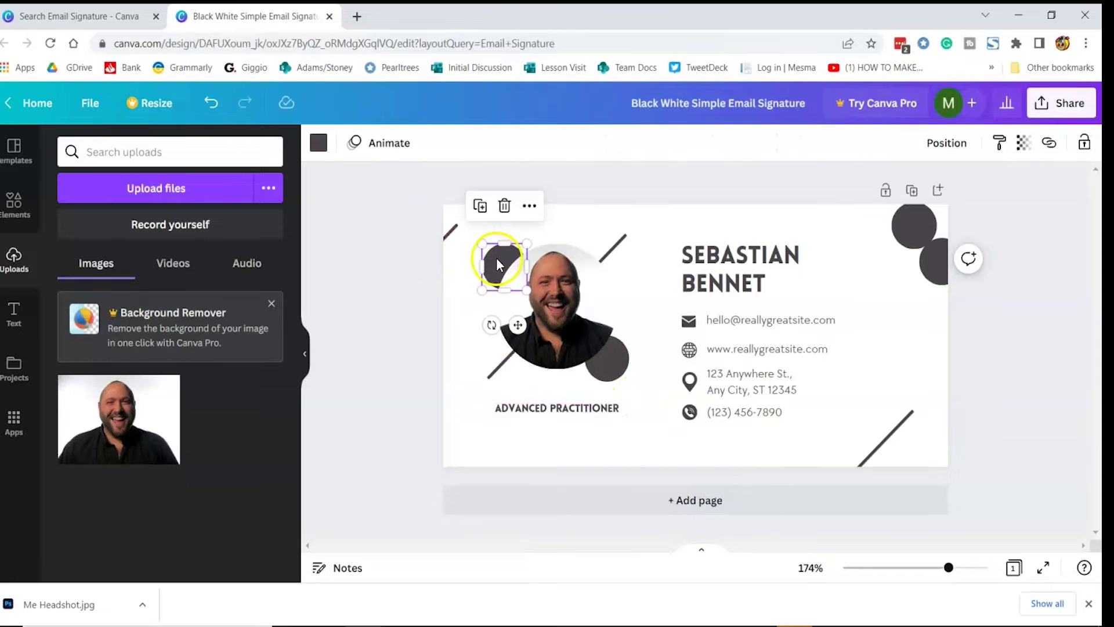
click(318, 143)
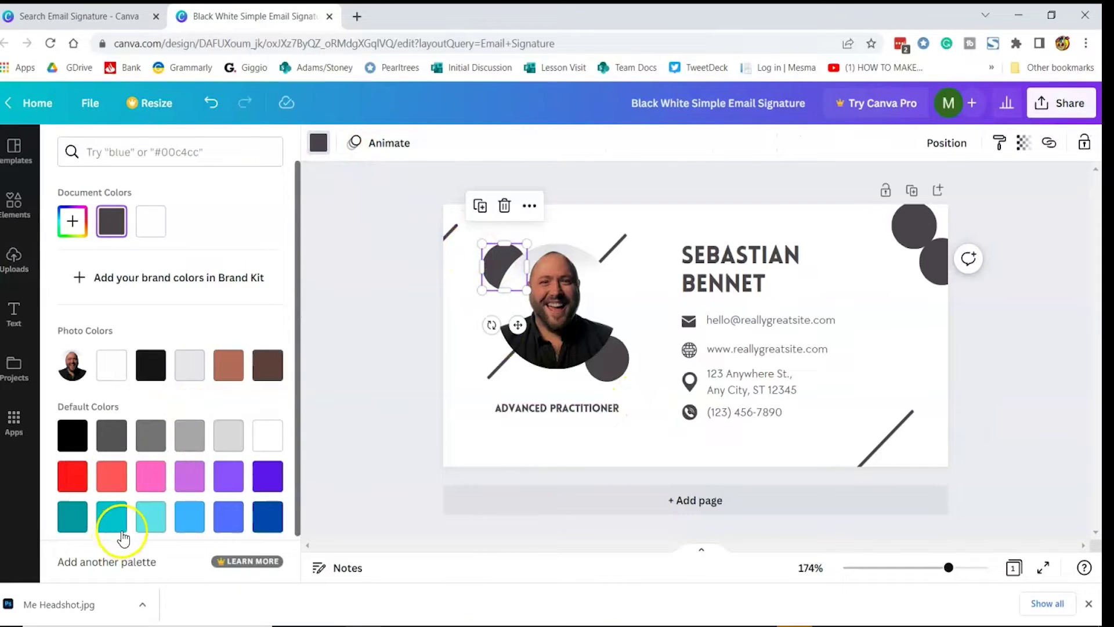
click(74, 222)
drag(209, 359, 165, 354)
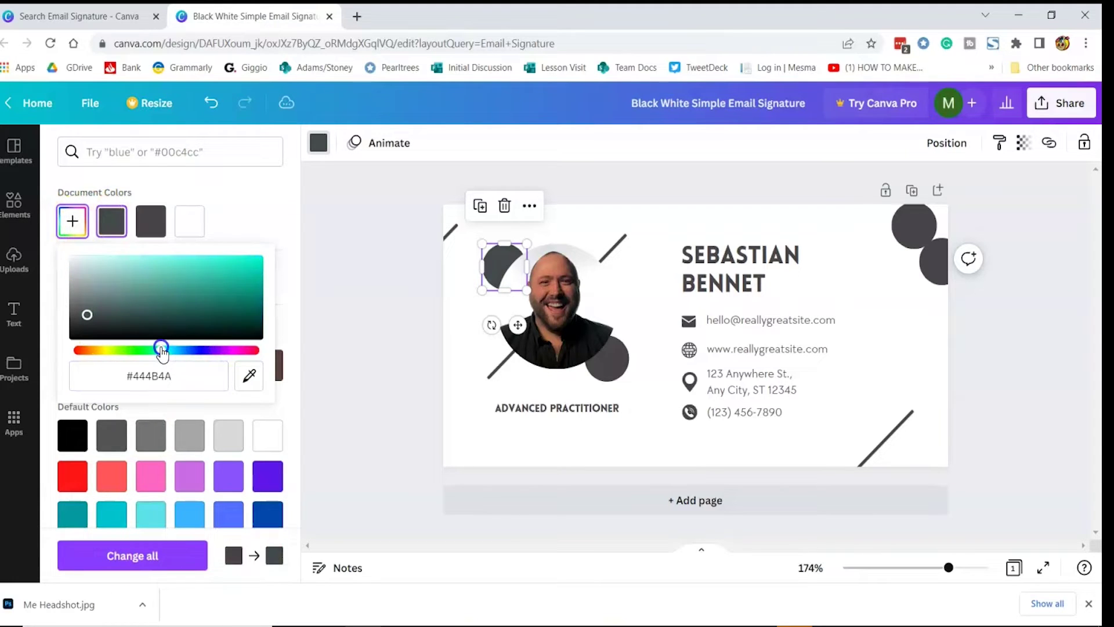
drag(174, 305, 224, 265)
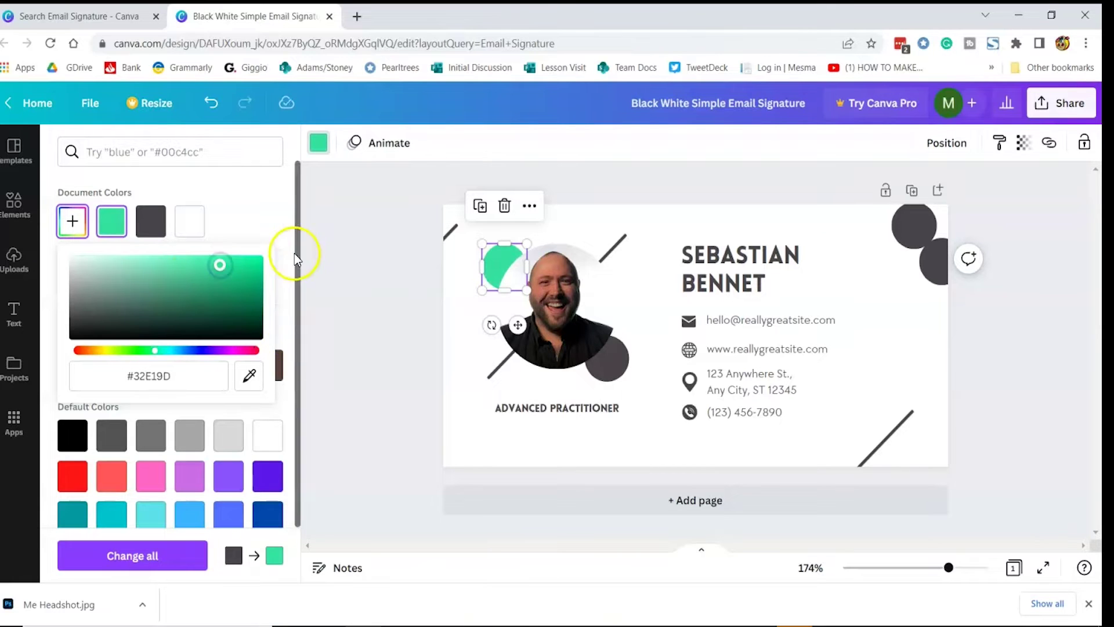
Give the second circle the same mint green, sampled with the eyedropper.
click(311, 241)
click(319, 143)
click(72, 221)
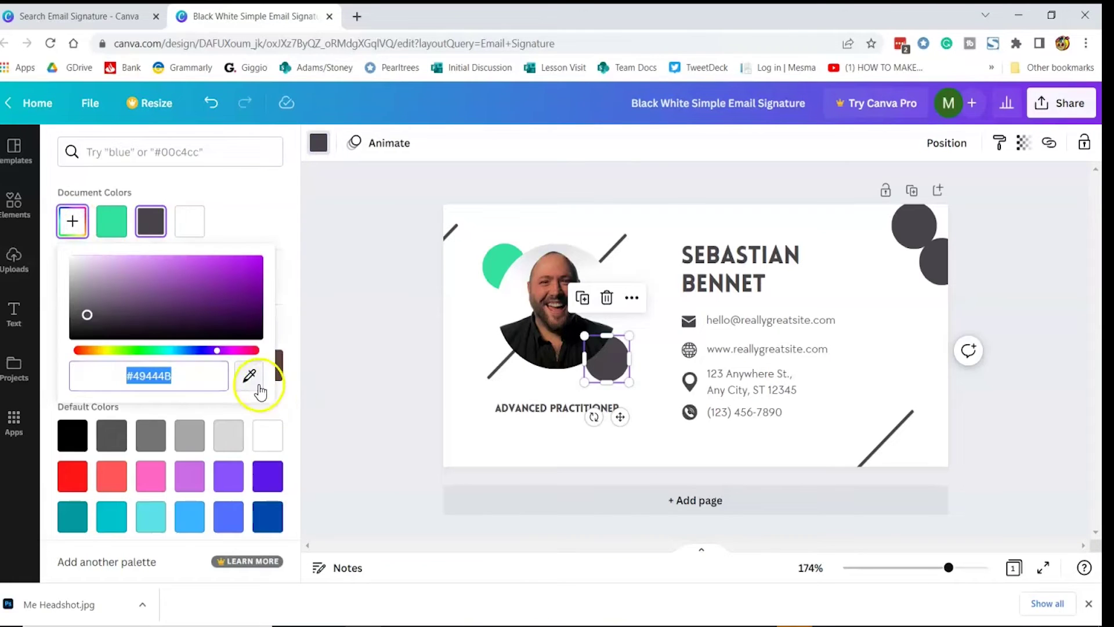
click(251, 376)
click(545, 264)
click(439, 350)
drag(346, 200, 350, 413)
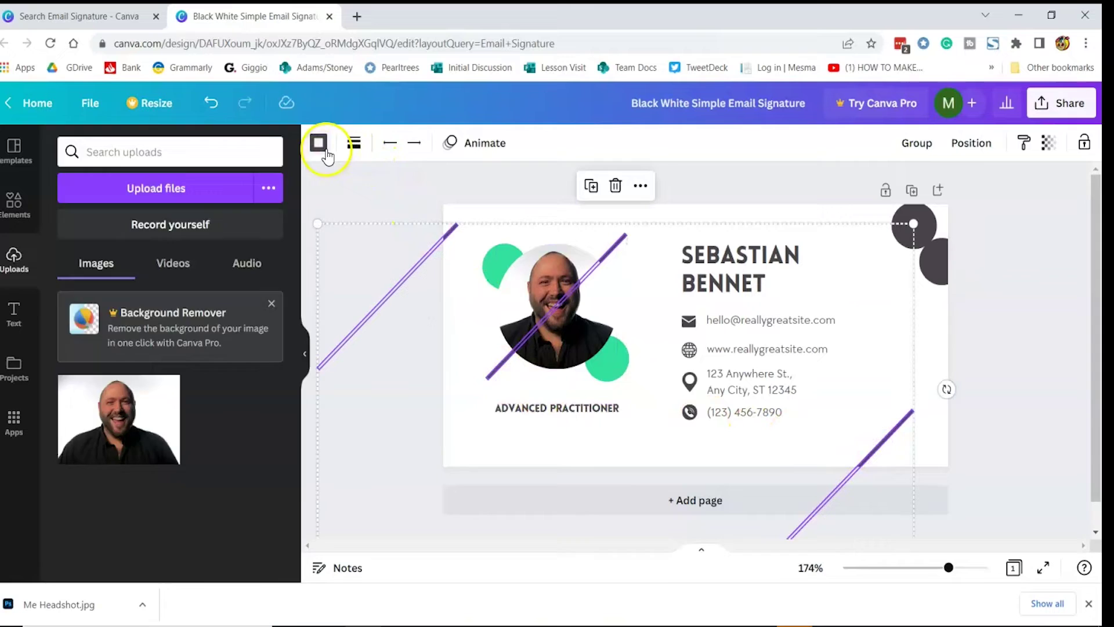
Colour the diagonal lines mint green and replace the name heading with the sender's first name.
click(319, 143)
click(149, 222)
click(708, 319)
triple_click(747, 272)
text(MARK)
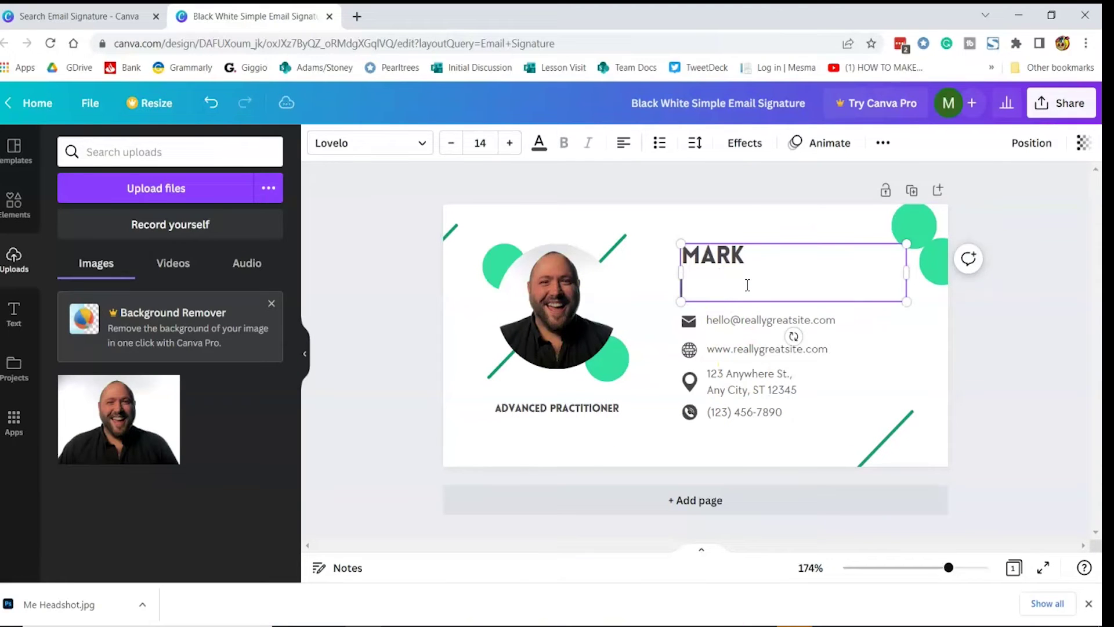
Enter the sender's e-mail address and replace the website with the LinkedIn profile link.
triple_click(771, 320)
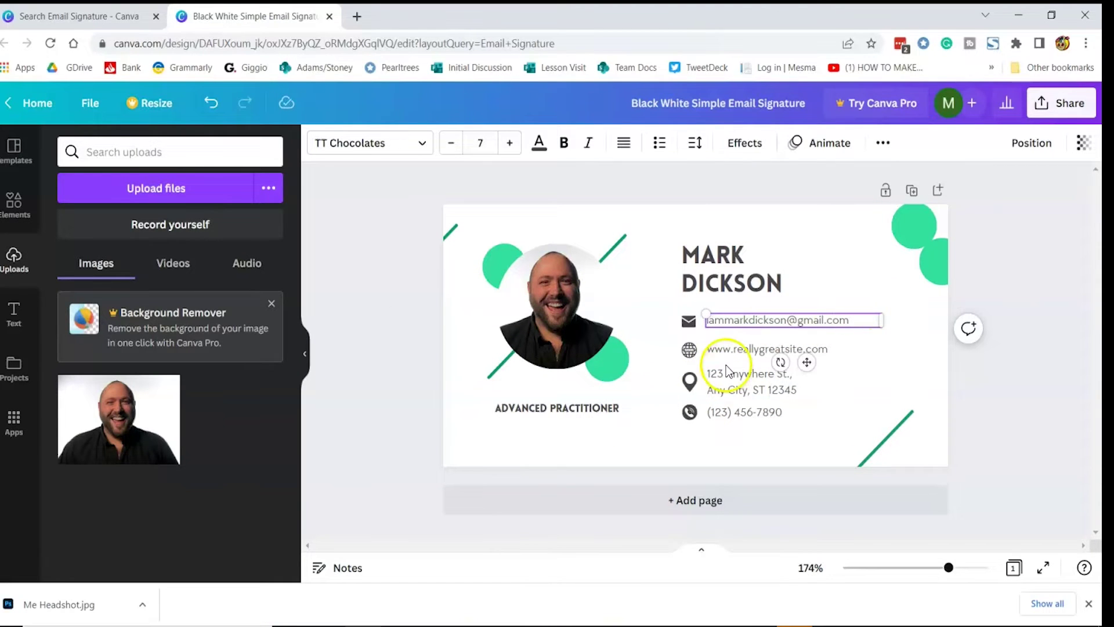
triple_click(801, 350)
text(https://www.linkedin.com/in/thedigiconsultant/)
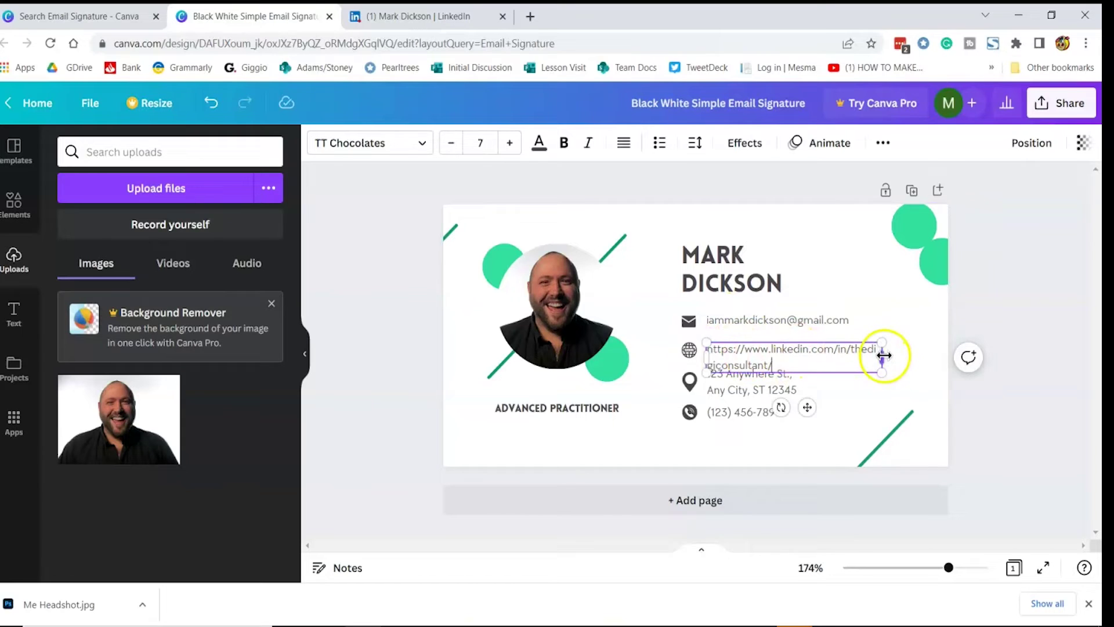
drag(884, 356, 949, 351)
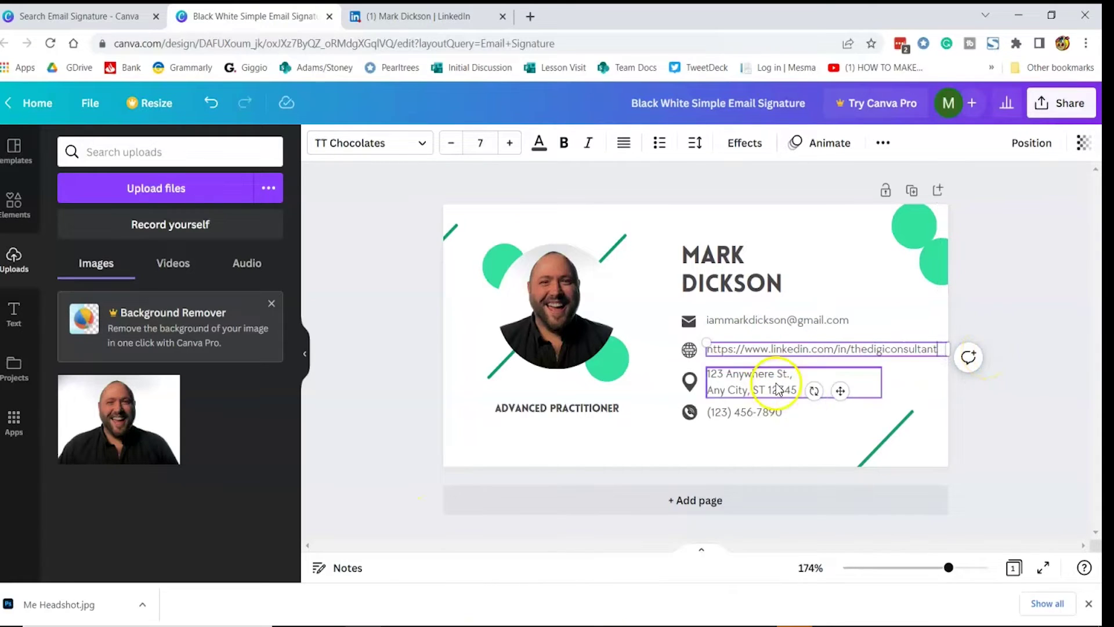
click(997, 307)
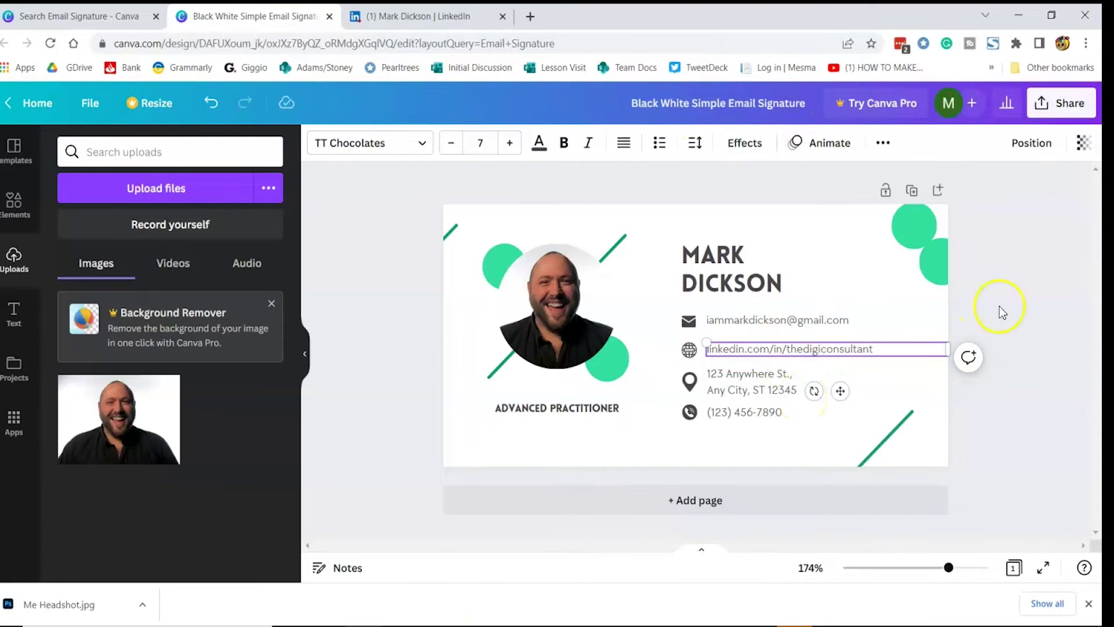
Find the outlined LinkedIn graphic in Canva and resize it over the globe icon.
click(19, 215)
click(100, 152)
text(linkedin)
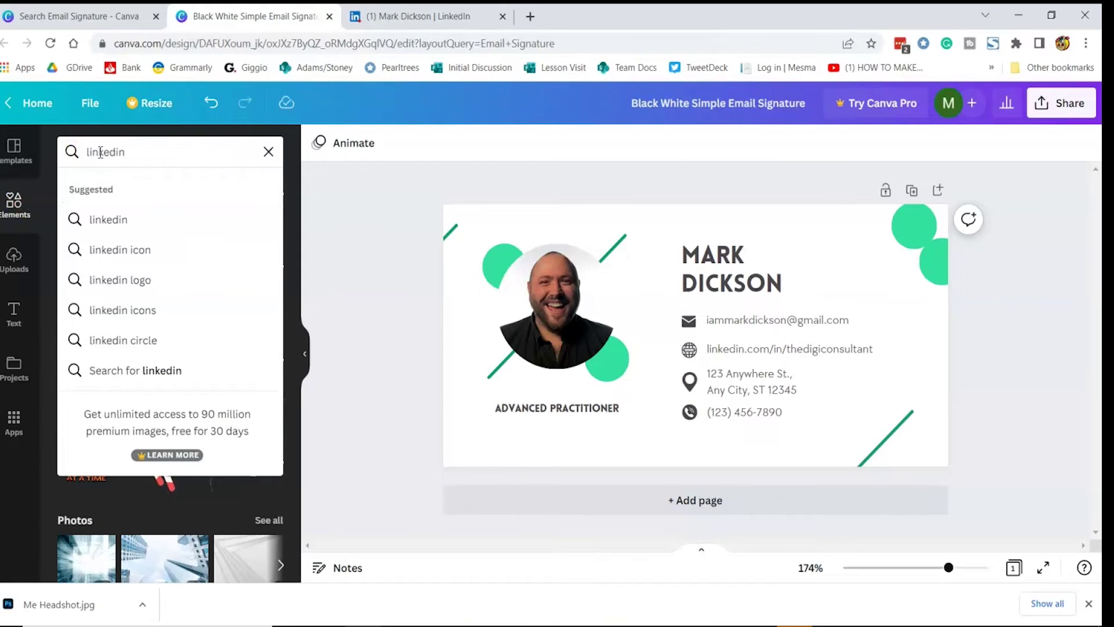
key(Return)
click(266, 266)
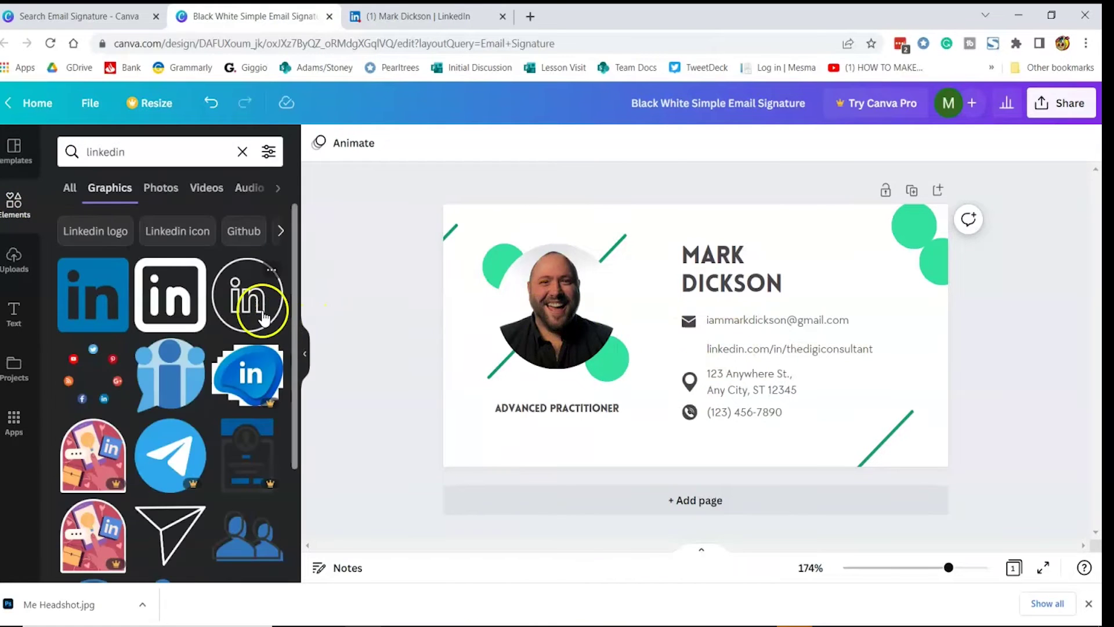
click(200, 318)
drag(645, 388, 692, 352)
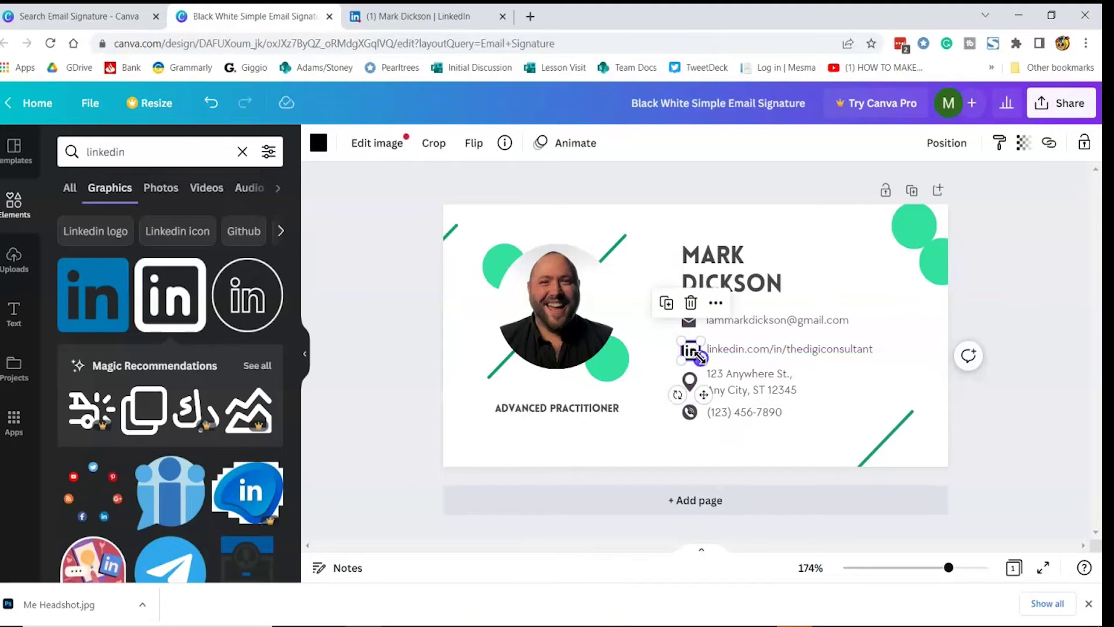
Remove the green line at the top-left corner of the design.
key(ctrl+z)
click(448, 240)
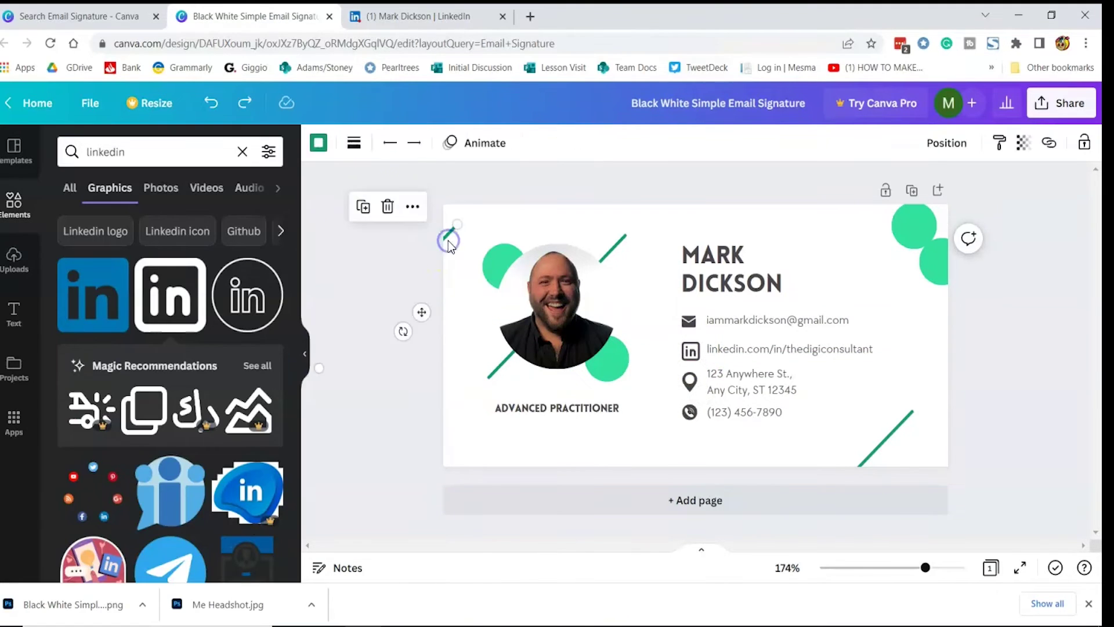
key(ctrl+y)
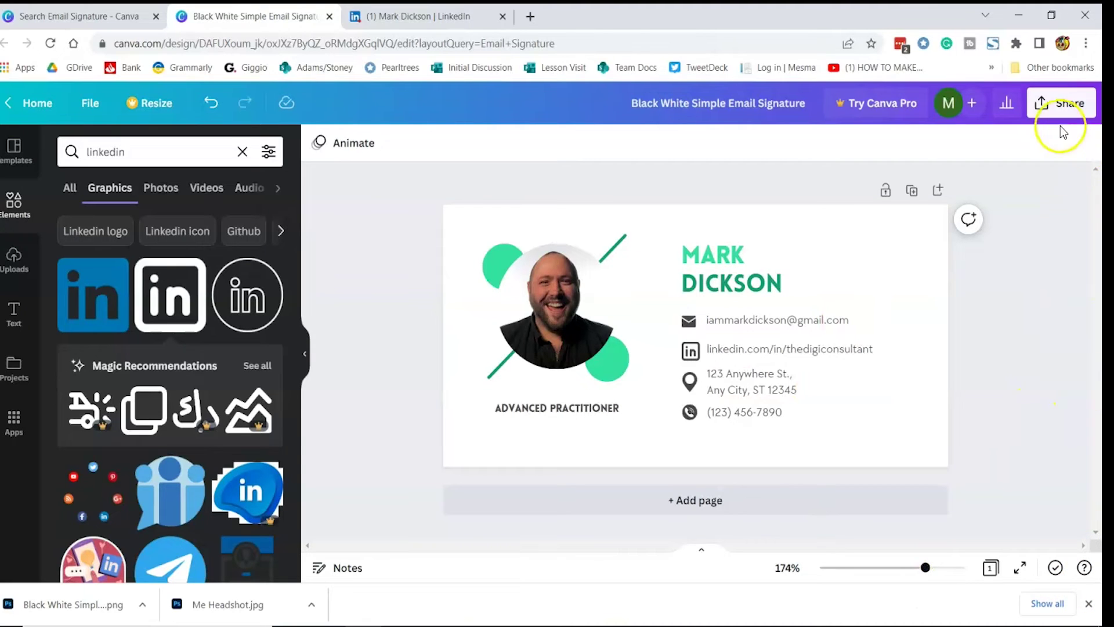
Download the finished signature design as a PNG.
click(1041, 106)
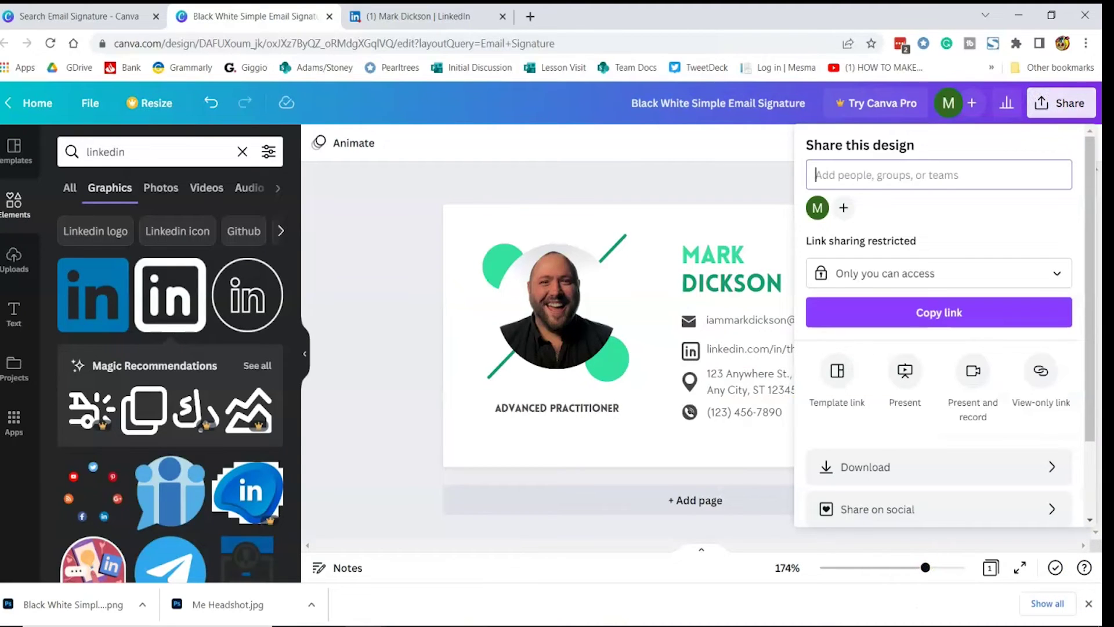
click(845, 465)
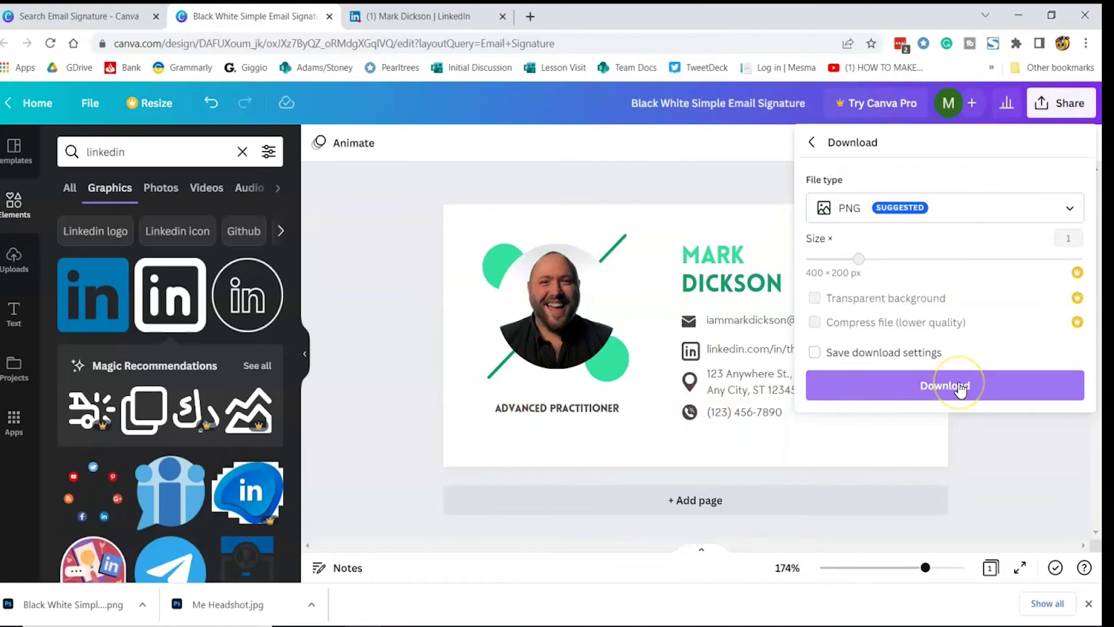
click(960, 387)
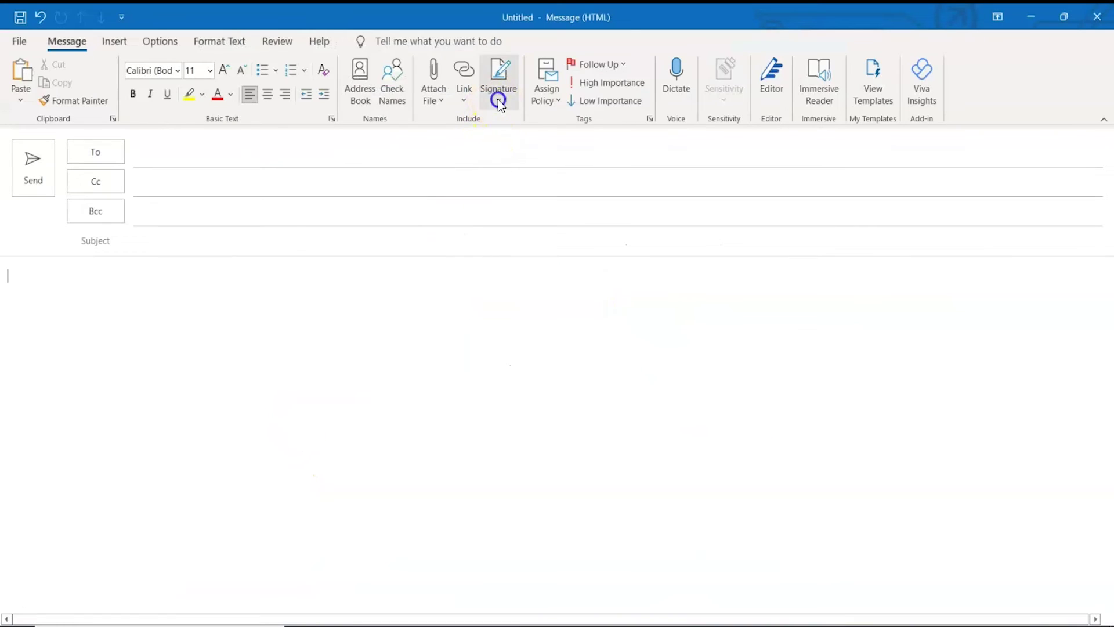
Create a new Outlook signature and give it the sender's name.
click(498, 99)
click(511, 117)
click(400, 252)
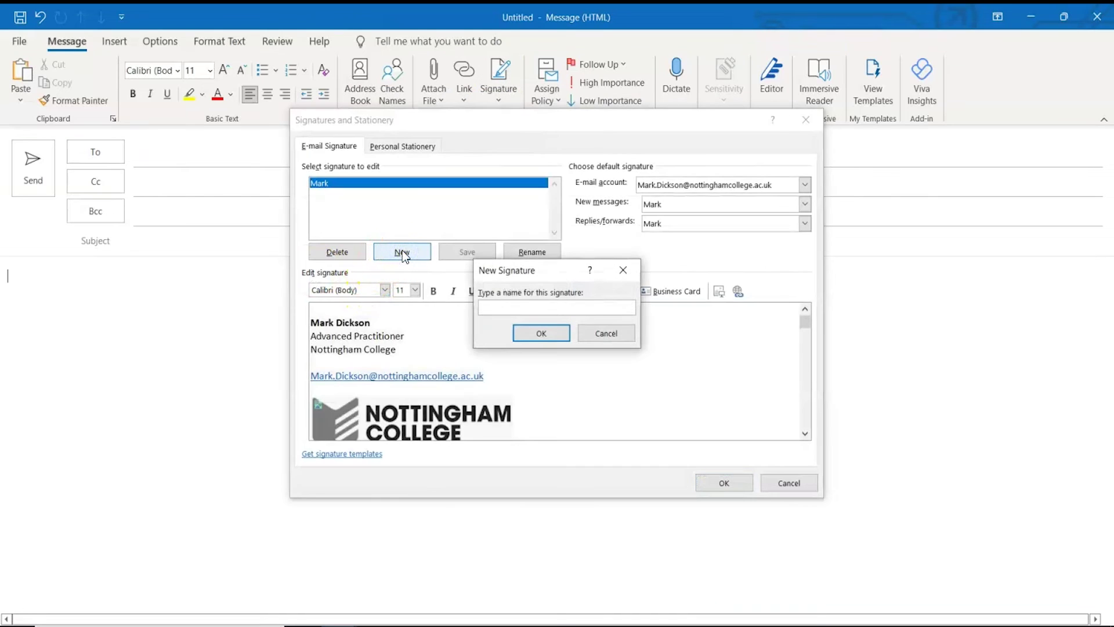
text(I Am Mark)
click(551, 332)
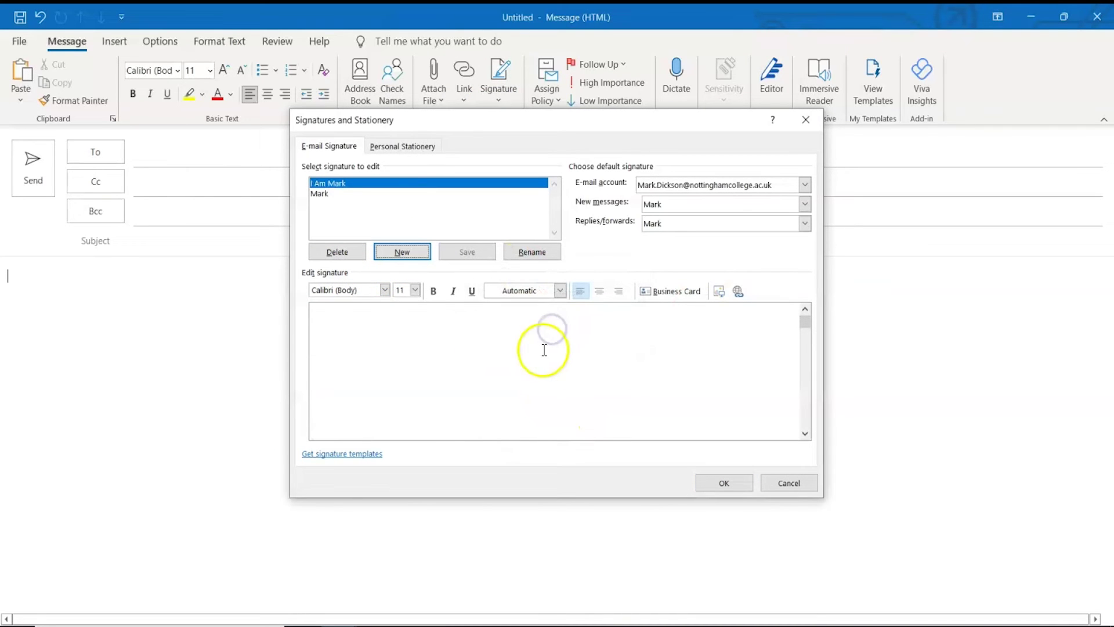
Insert the 'Black White Simple Email Signature (1)' Canva image into the signature.
click(719, 293)
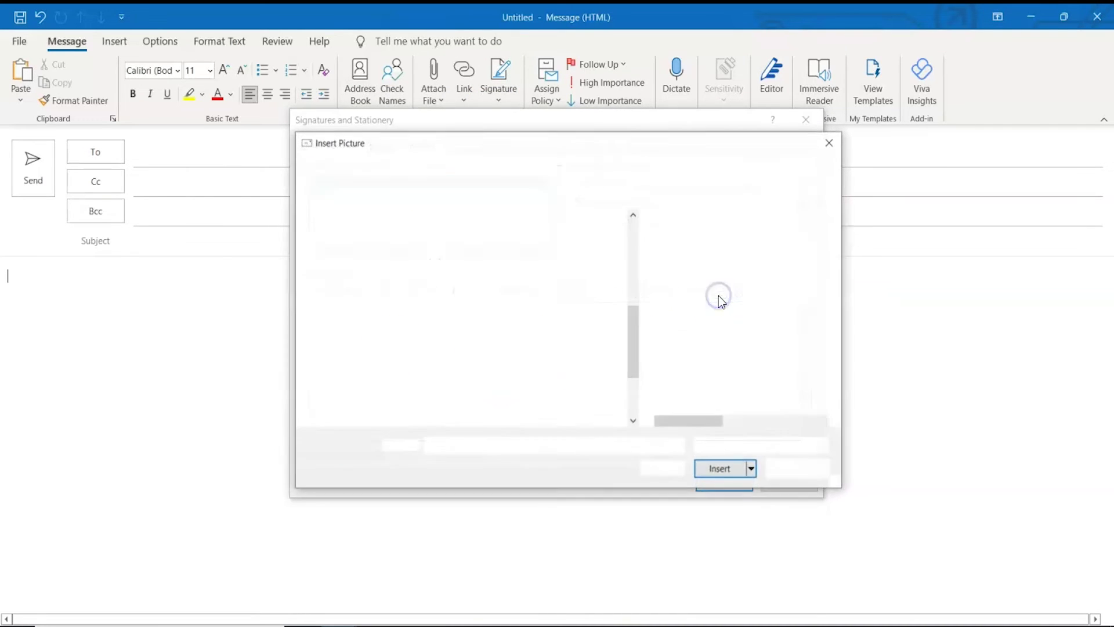
click(691, 273)
click(749, 471)
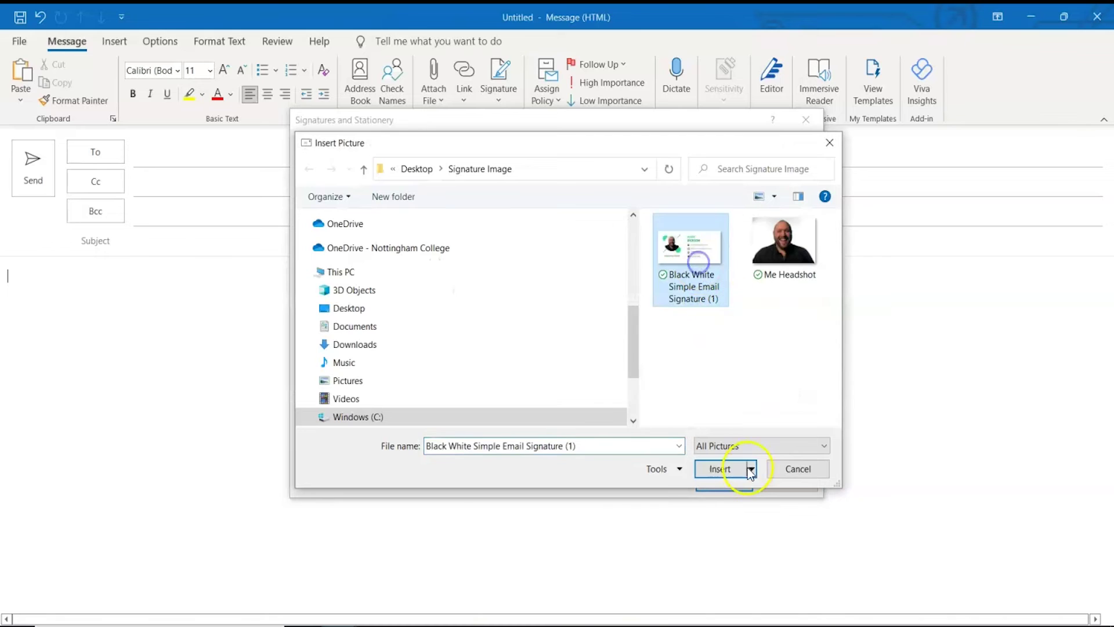
click(725, 469)
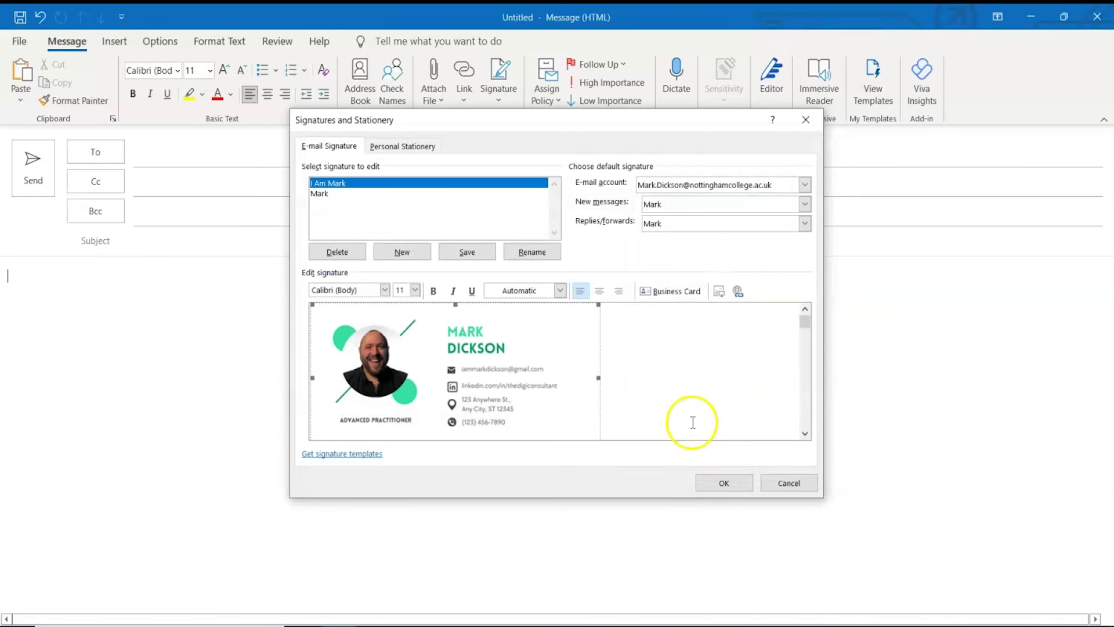
Link the signature image to the LinkedIn profile URL and save the signature.
click(676, 388)
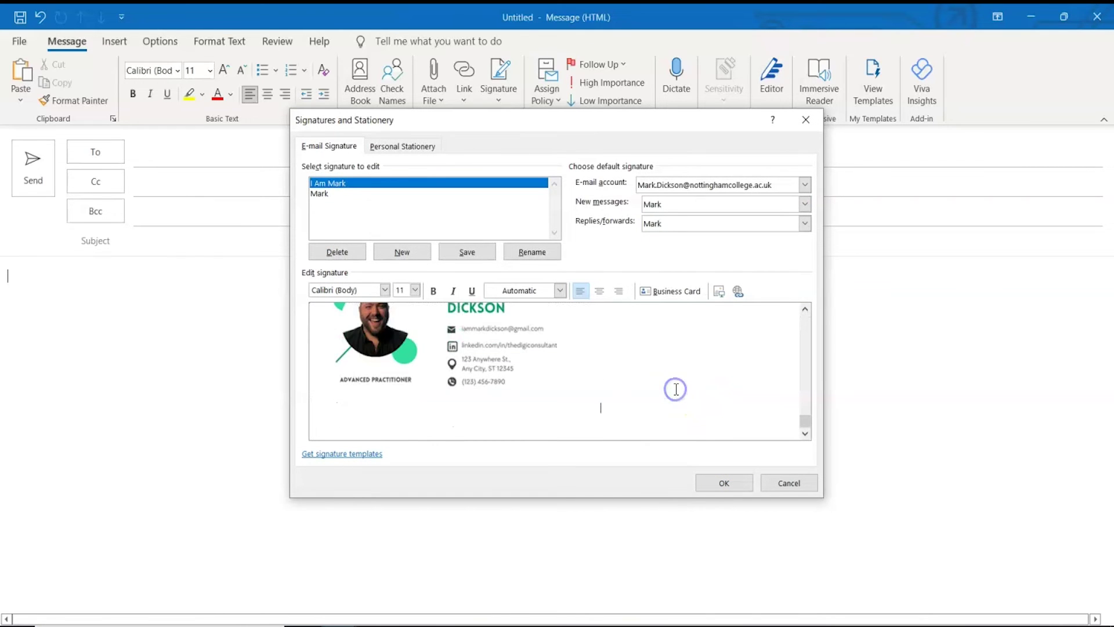
click(738, 291)
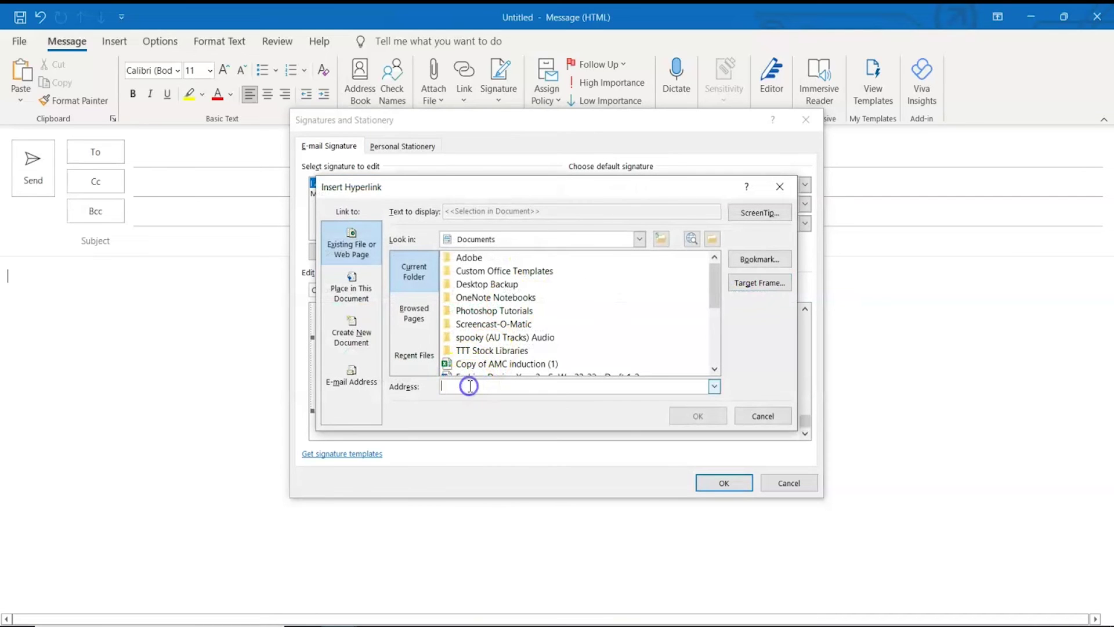
text(https://www.linkedin.com/in/thedigiconsultant/)
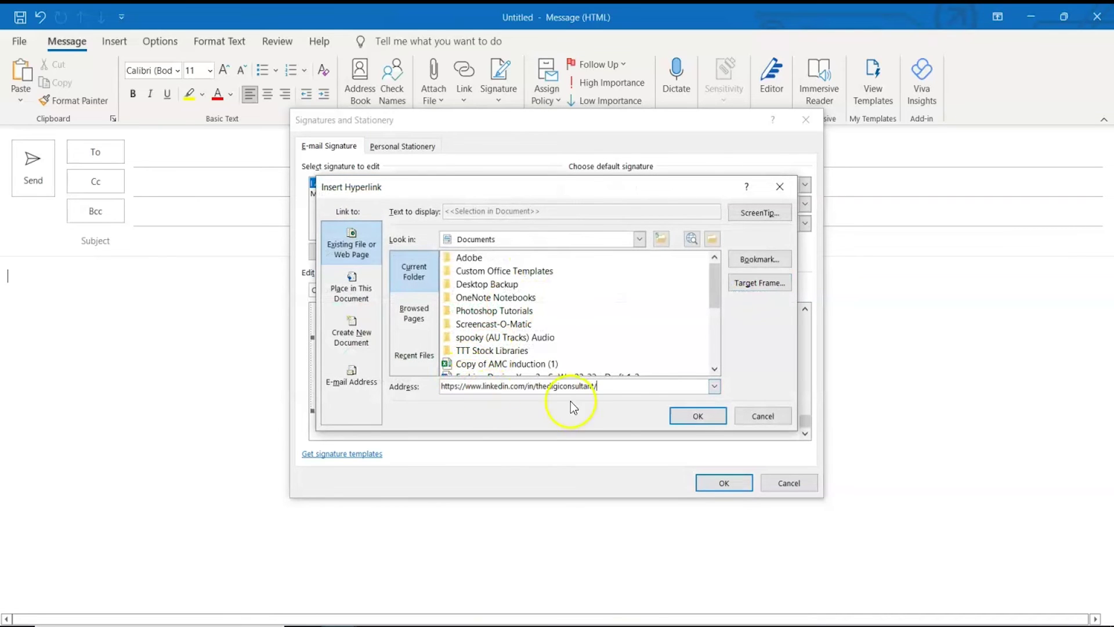
click(699, 416)
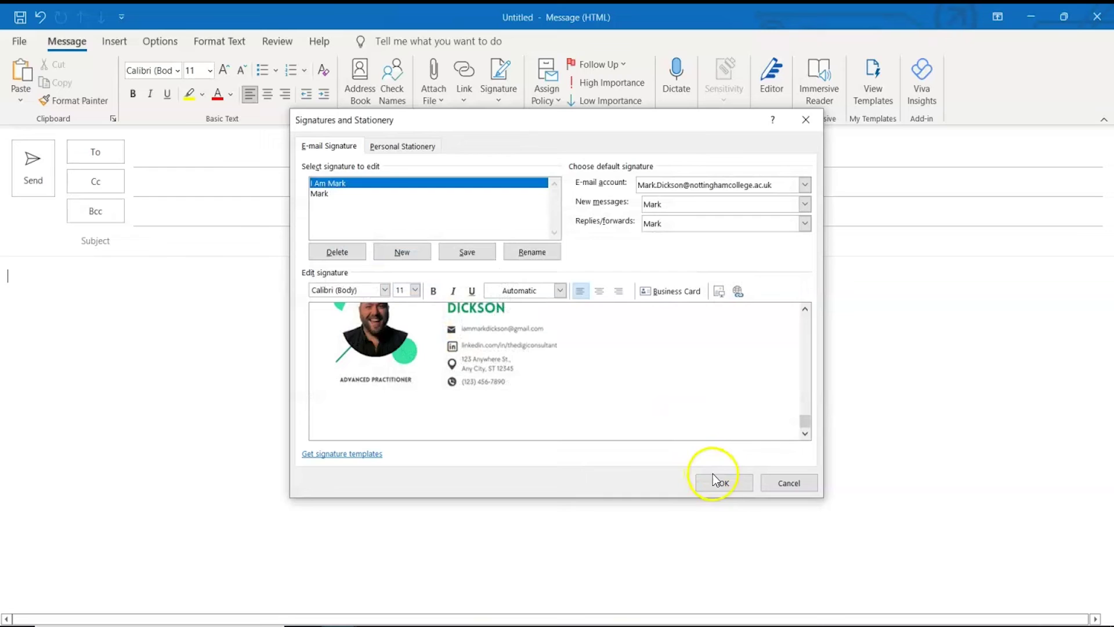
click(725, 483)
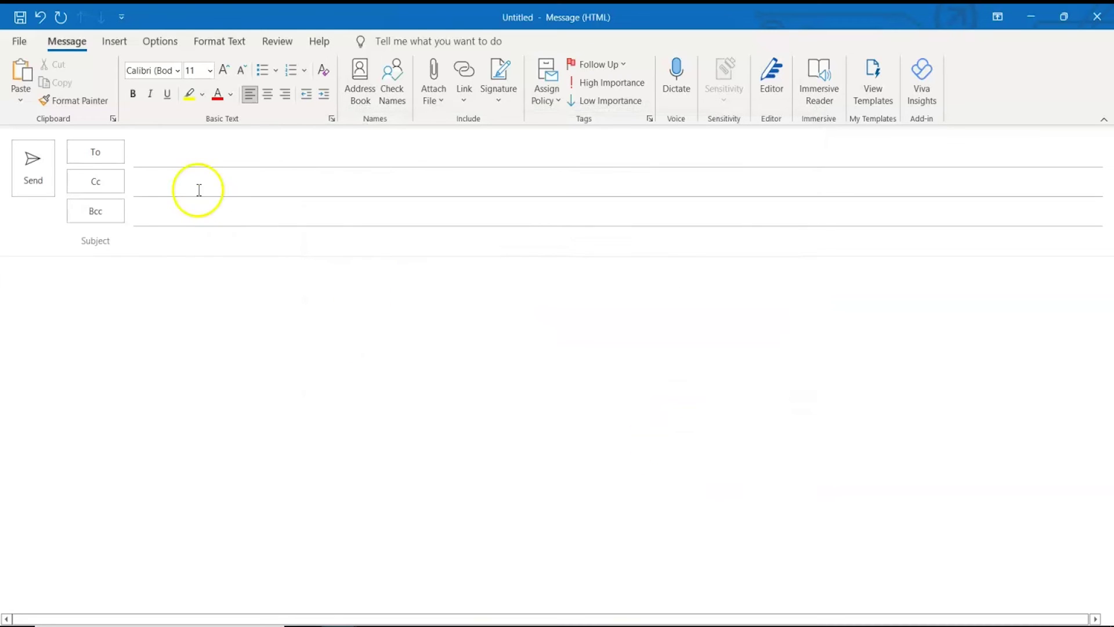
Insert the new Canva image signature into the email body.
click(507, 98)
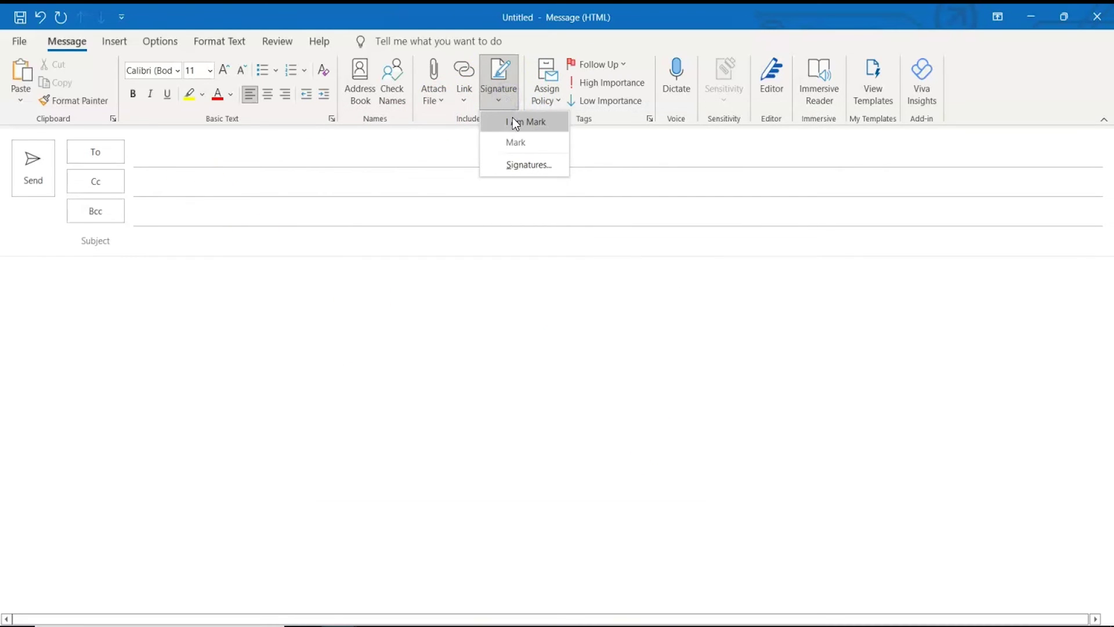
click(518, 123)
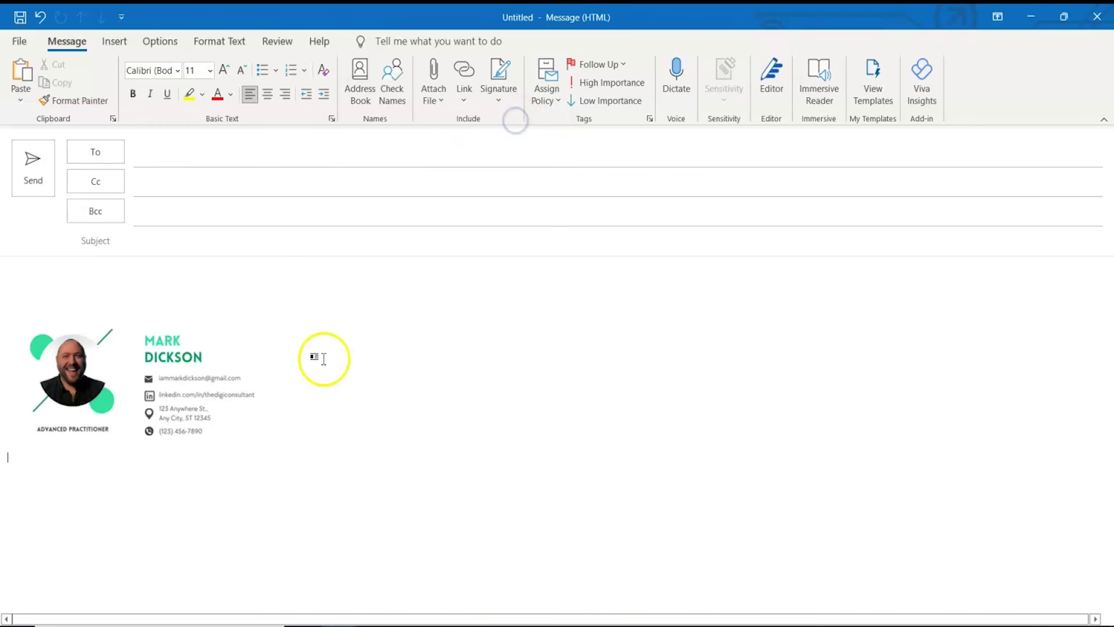